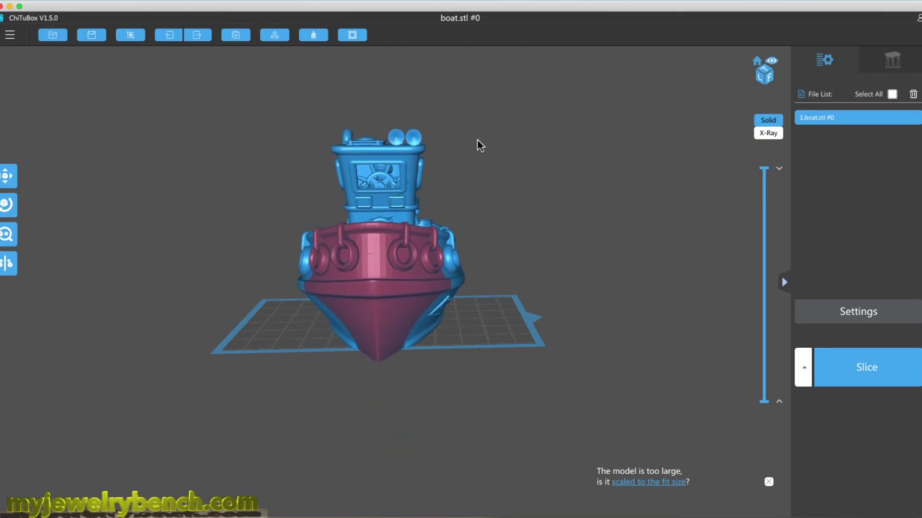
Step: In ChiTuBox, rotate the boat in -10° steps about the Z axis until it reads -85°
{"action": "left_click_drag", "start_coordinate": [518, 275], "coordinate": [420, 300]}
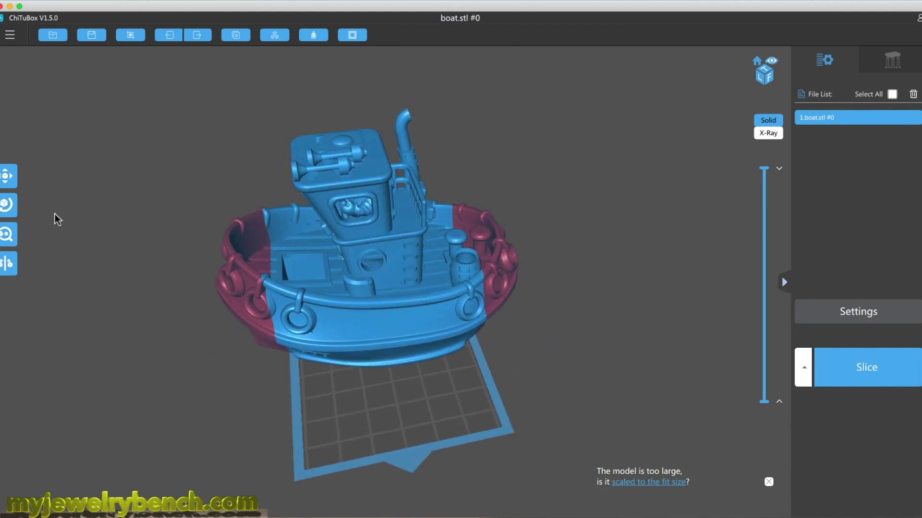
{"action": "left_click", "coordinate": [6, 204]}
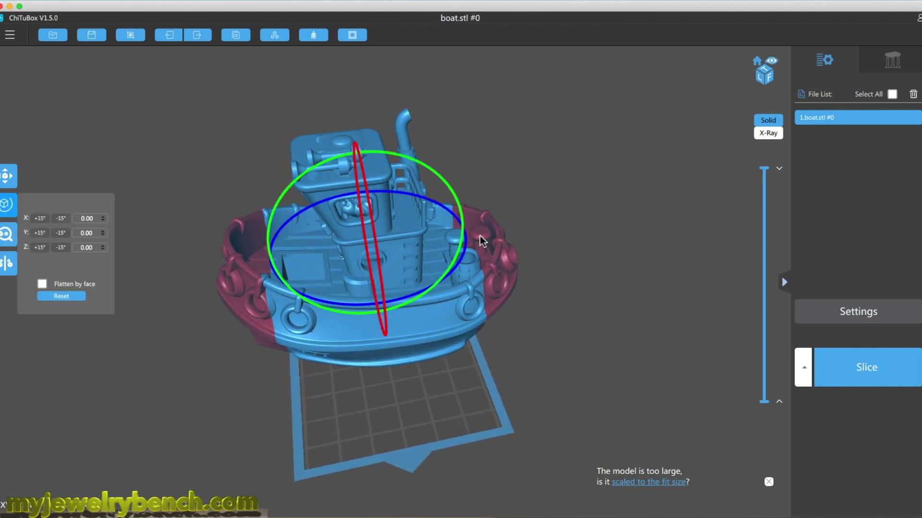
{"action": "left_click_drag", "start_coordinate": [481, 236], "coordinate": [476, 196]}
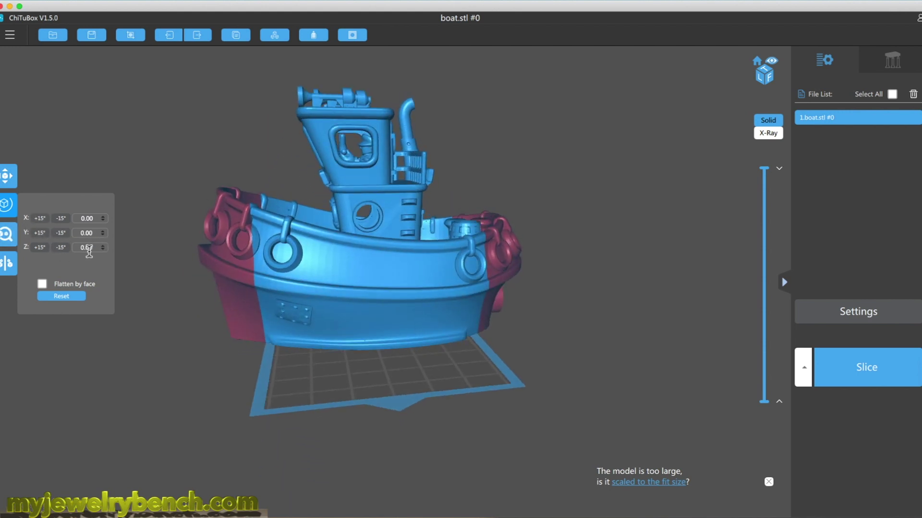
{"action": "left_click", "coordinate": [103, 248]}
{"action": "left_click", "coordinate": [103, 248]}
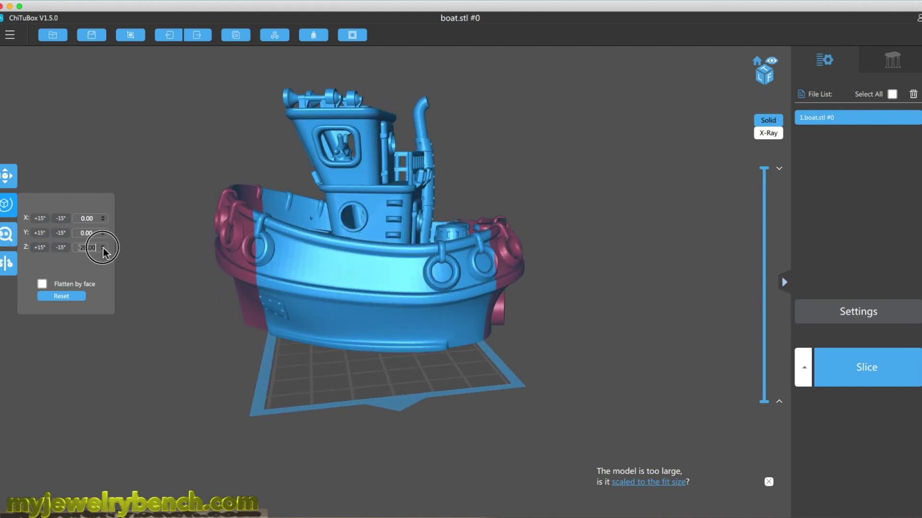
{"action": "left_click", "coordinate": [103, 249]}
{"action": "left_click", "coordinate": [103, 248]}
{"action": "left_click", "coordinate": [103, 249]}
{"action": "left_click", "coordinate": [103, 248]}
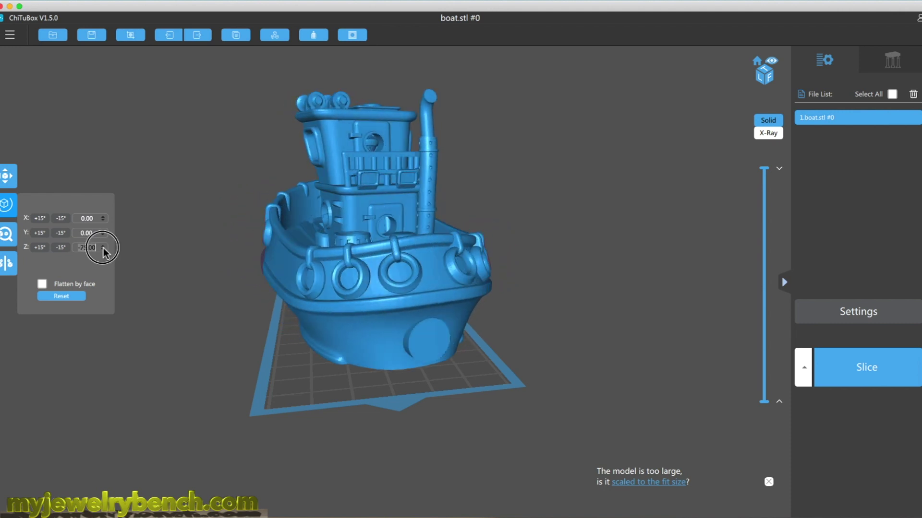
{"action": "left_click", "coordinate": [103, 249]}
{"action": "left_click_drag", "start_coordinate": [159, 307], "coordinate": [339, 303]}
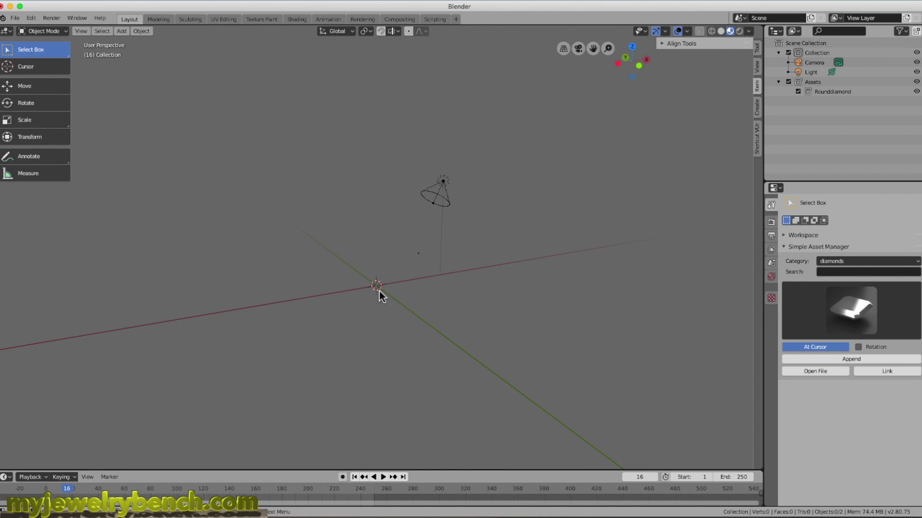
{"action": "scroll", "coordinate": [381, 291], "scroll_direction": "up", "scroll_amount": 3}
{"action": "scroll", "coordinate": [381, 291], "scroll_direction": "up", "scroll_amount": 2}
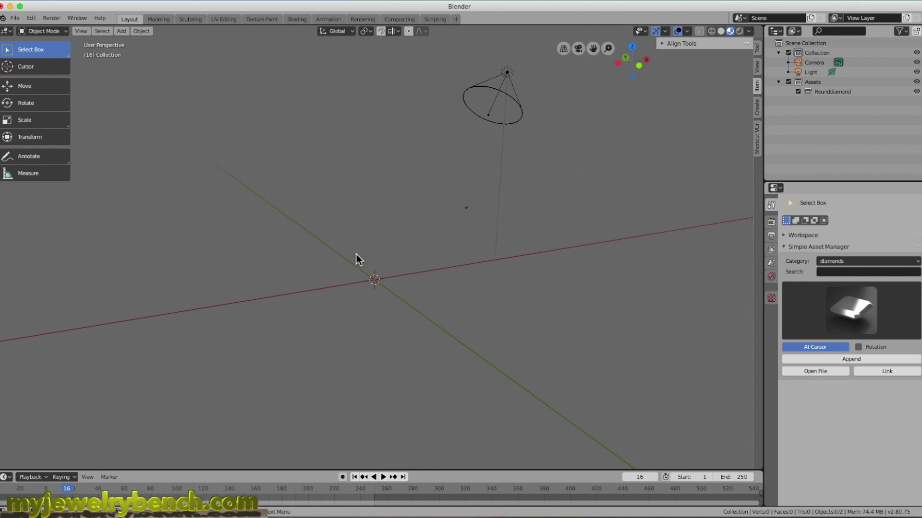
Step: Browse the Render, Output, View Layer and World property tabs, finishing on the Scene tab
{"action": "left_click", "coordinate": [771, 222]}
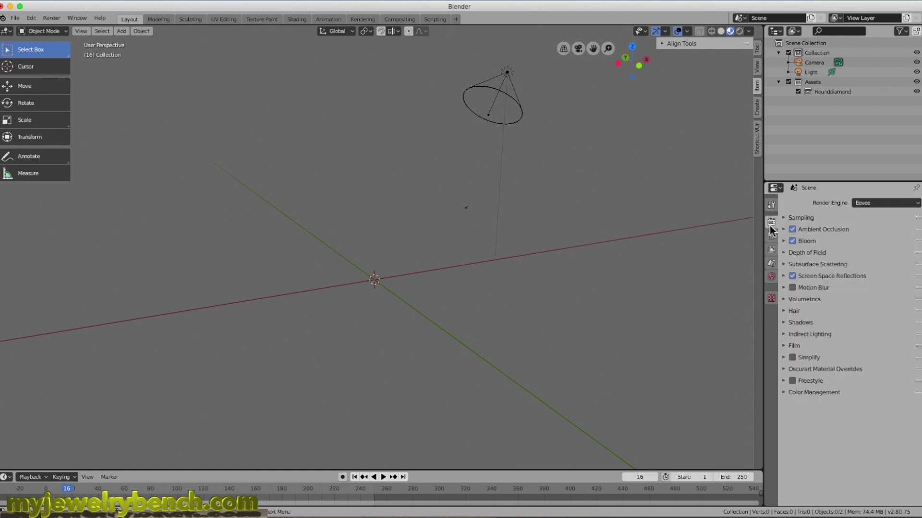
{"action": "left_click", "coordinate": [771, 236]}
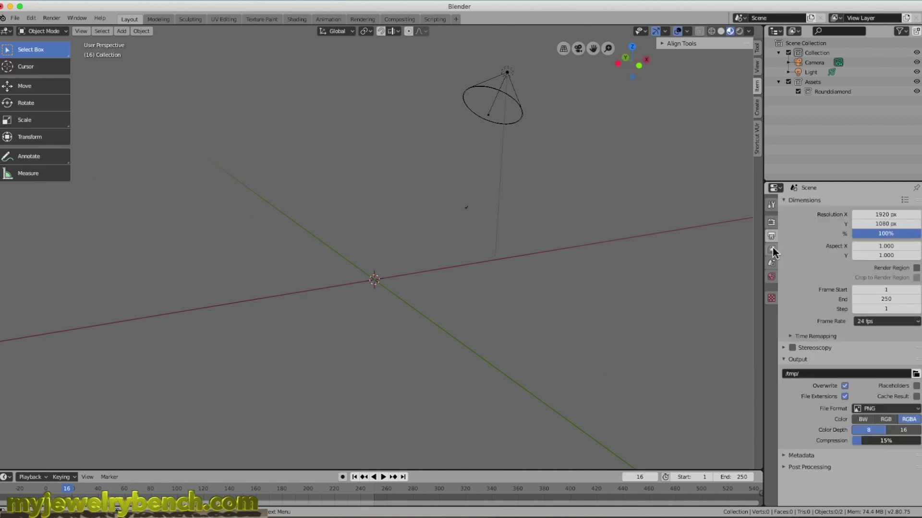
{"action": "left_click", "coordinate": [771, 250]}
{"action": "left_click", "coordinate": [772, 263]}
{"action": "left_click", "coordinate": [772, 277]}
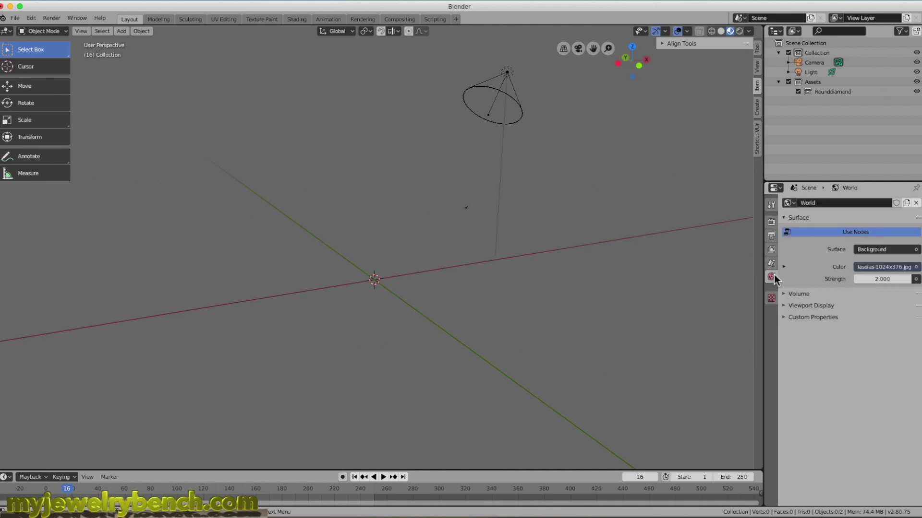
{"action": "left_click", "coordinate": [774, 234]}
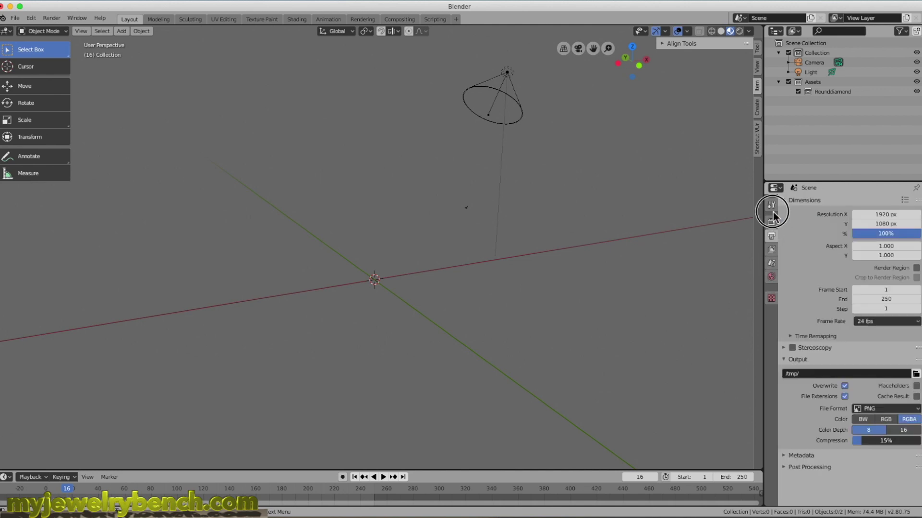
{"action": "left_click", "coordinate": [773, 222]}
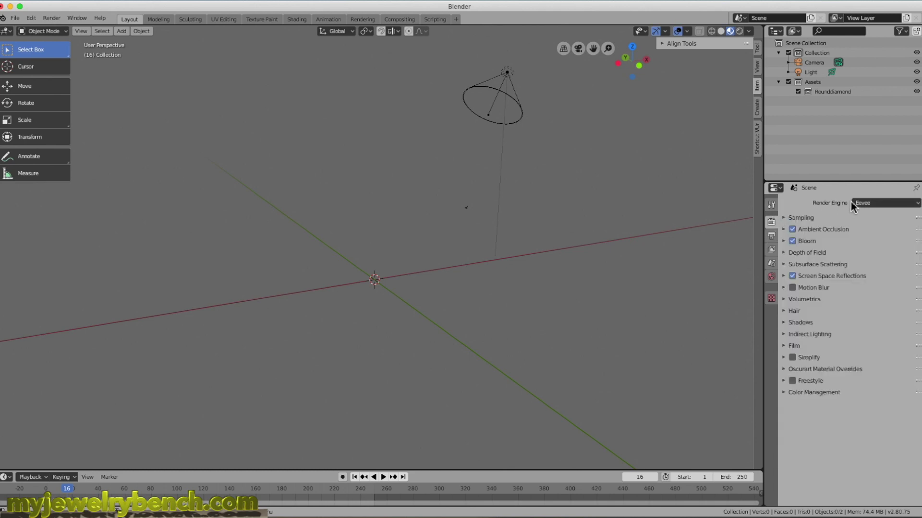
{"action": "left_click", "coordinate": [771, 238]}
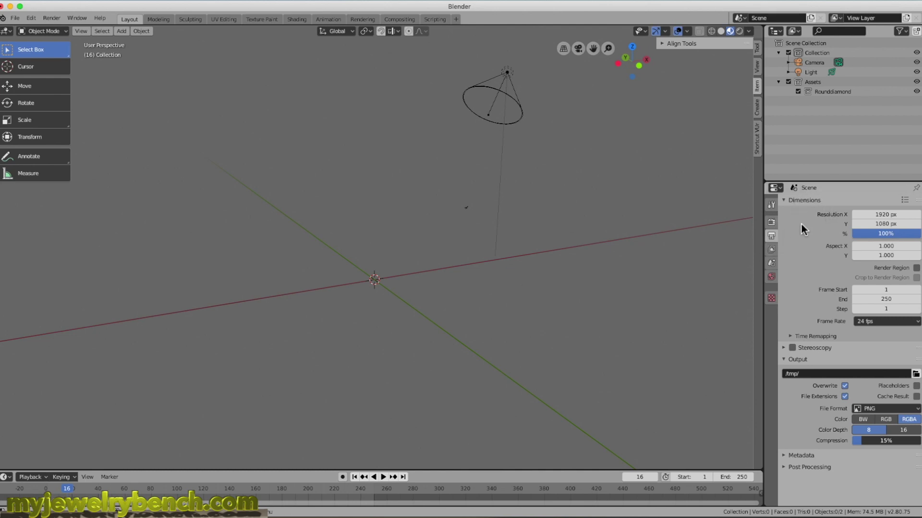
{"action": "left_click", "coordinate": [771, 249]}
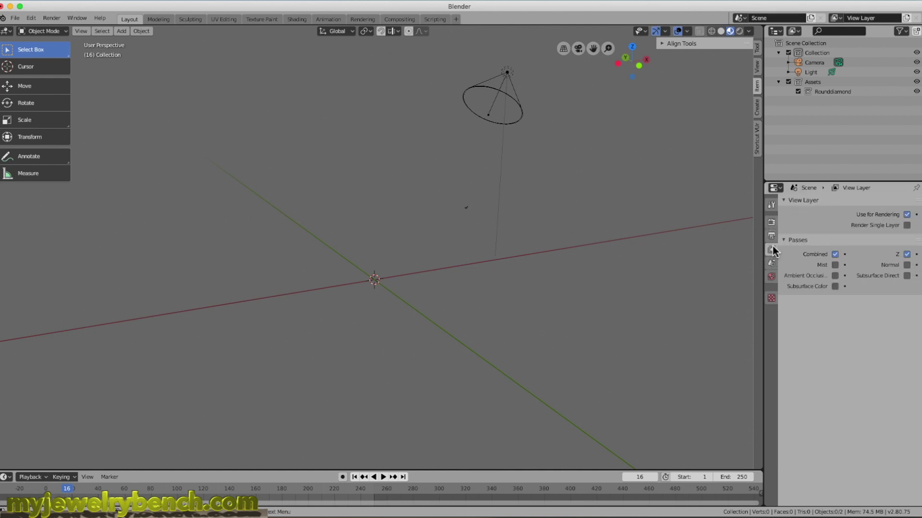
{"action": "left_click", "coordinate": [773, 264]}
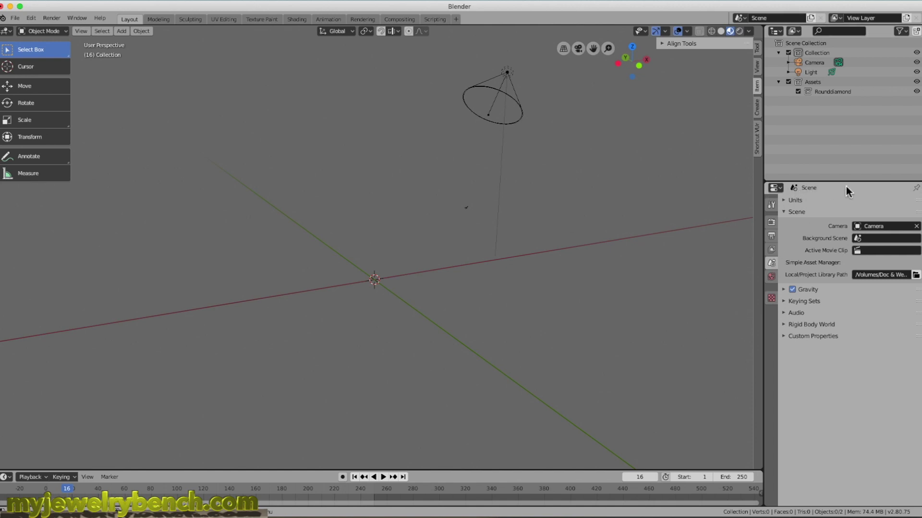
{"action": "left_click", "coordinate": [771, 236]}
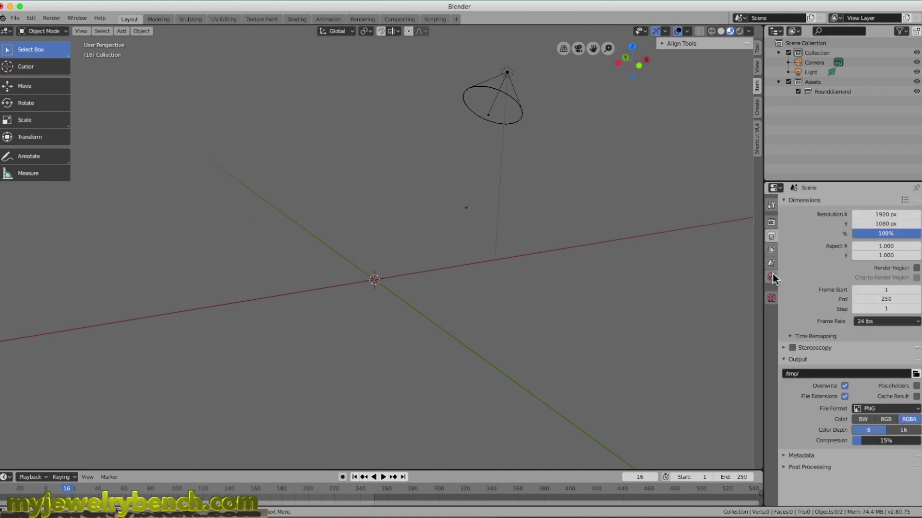
{"action": "left_click", "coordinate": [772, 263]}
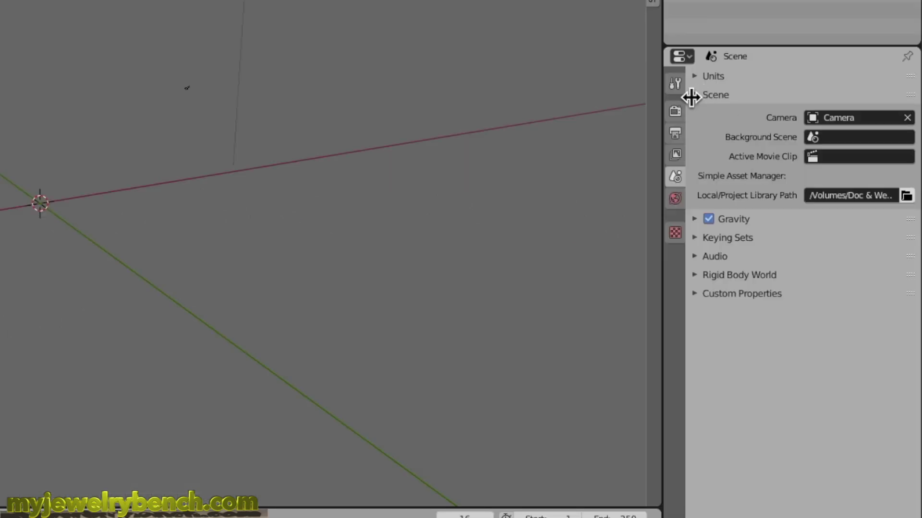
Step: Set the scene units to Metric with Unit Scale 0.001 and Adaptive length
{"action": "left_click", "coordinate": [695, 76]}
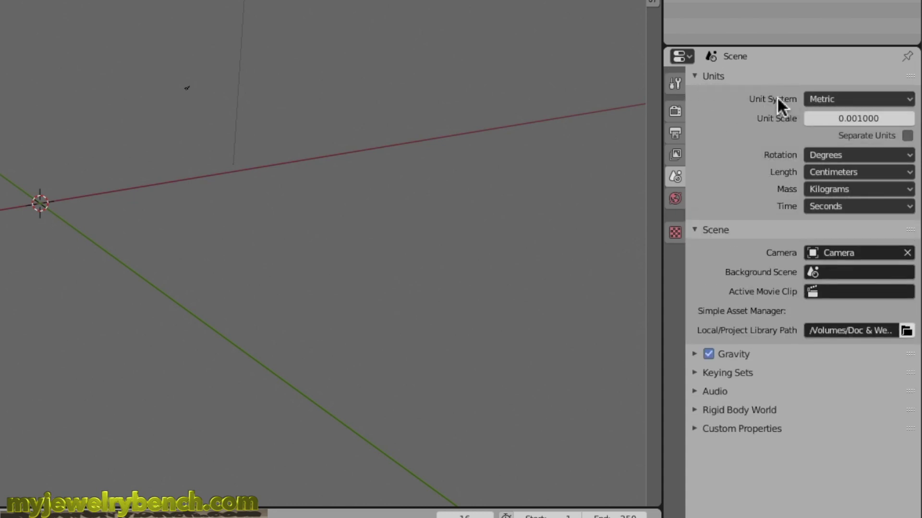
{"action": "left_click", "coordinate": [859, 99]}
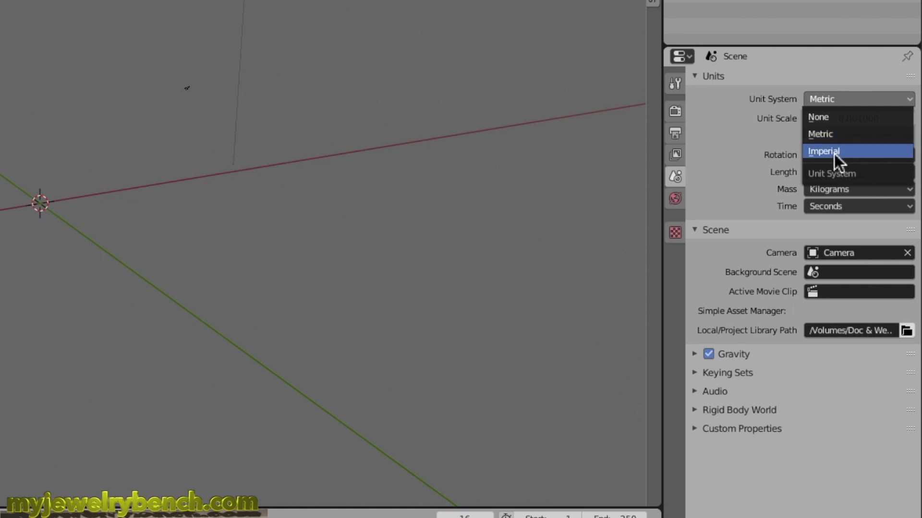
{"action": "left_click", "coordinate": [816, 134]}
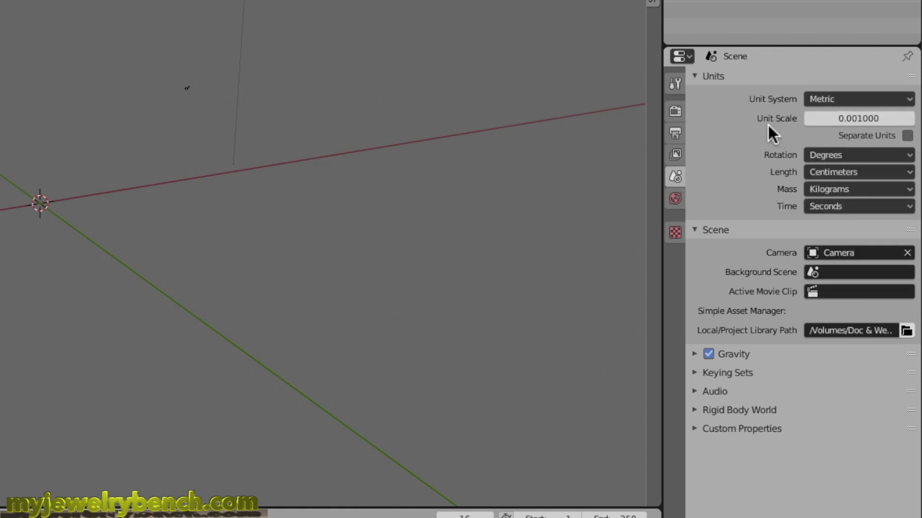
{"action": "left_click", "coordinate": [861, 120]}
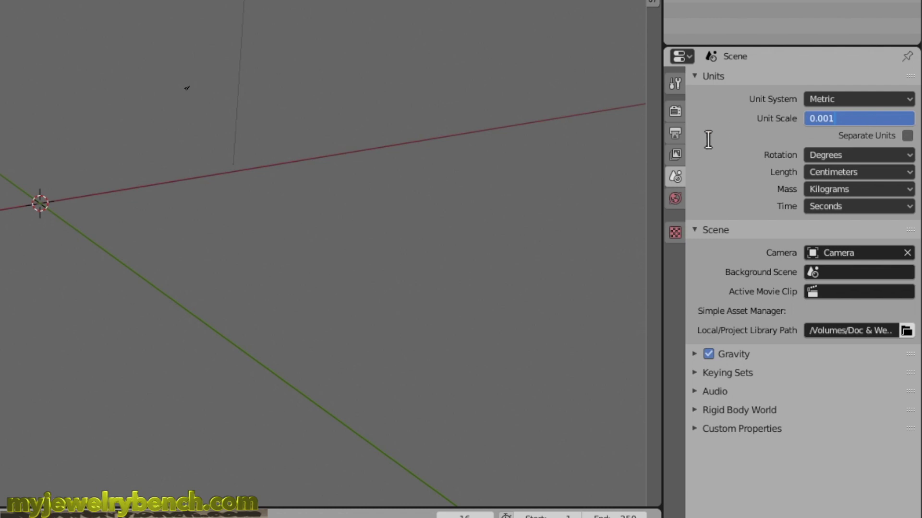
{"action": "key", "text": "Return"}
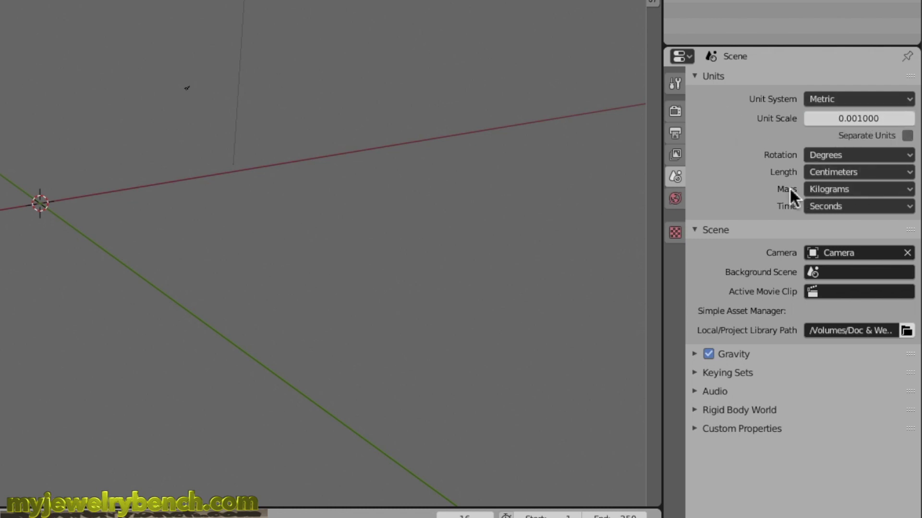
{"action": "left_click", "coordinate": [838, 173]}
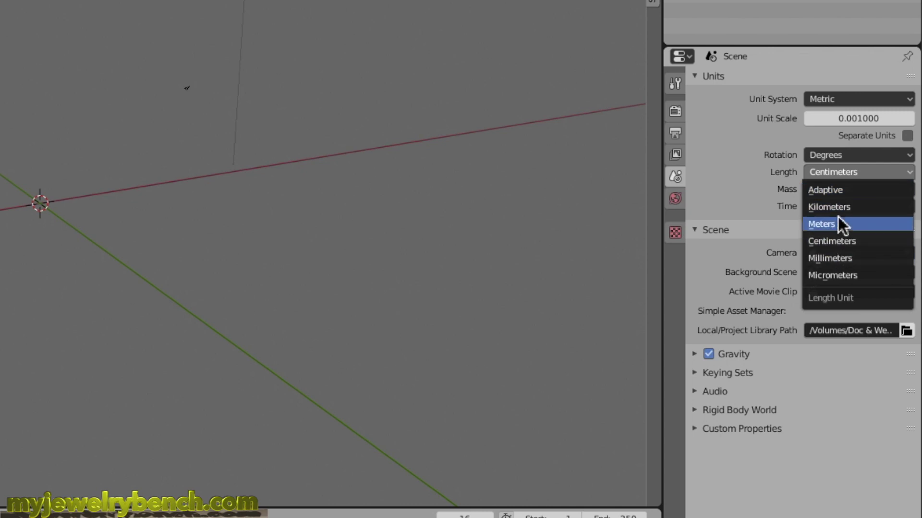
{"action": "left_click", "coordinate": [840, 187]}
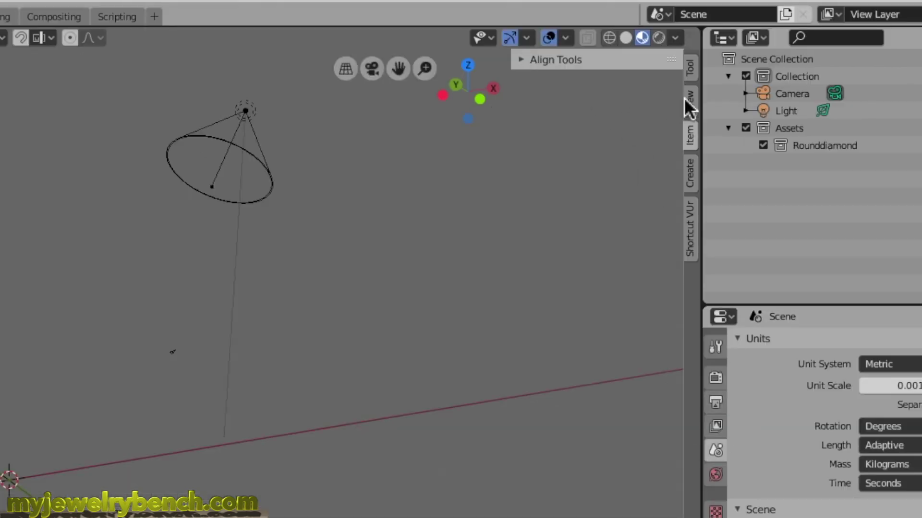
Step: Switch the viewport sidebar to the View tab and expand its View panel
{"action": "left_click", "coordinate": [687, 100]}
{"action": "left_click", "coordinate": [528, 60]}
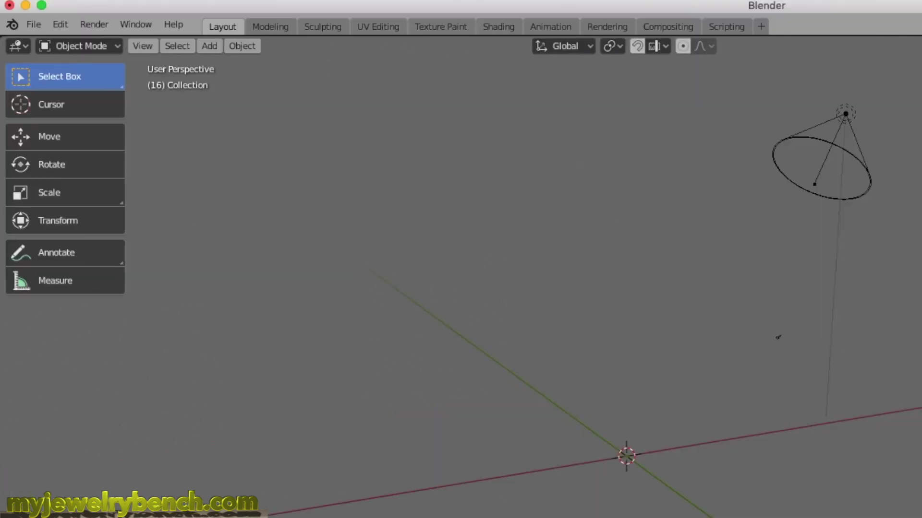
Step: Save the current scene via File > Defaults > Save Startup File
{"action": "left_click", "coordinate": [39, 24]}
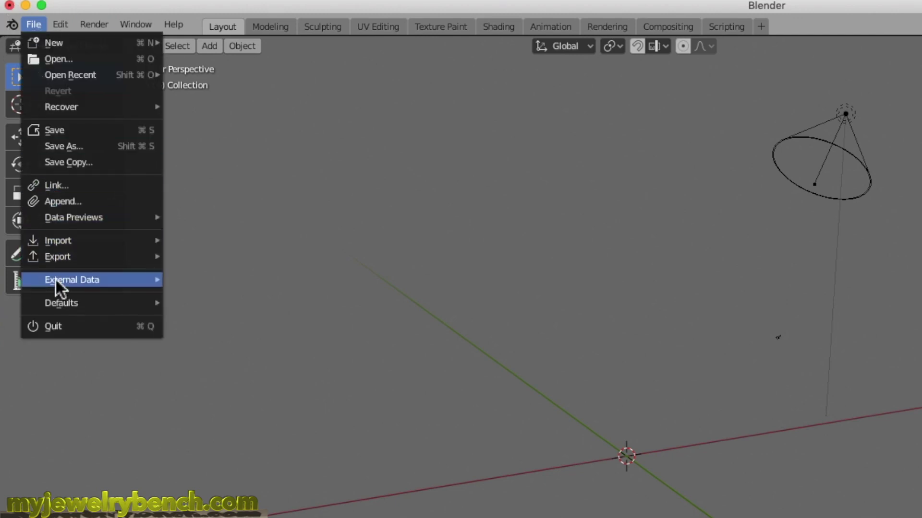
{"action": "mouse_move", "coordinate": [59, 302]}
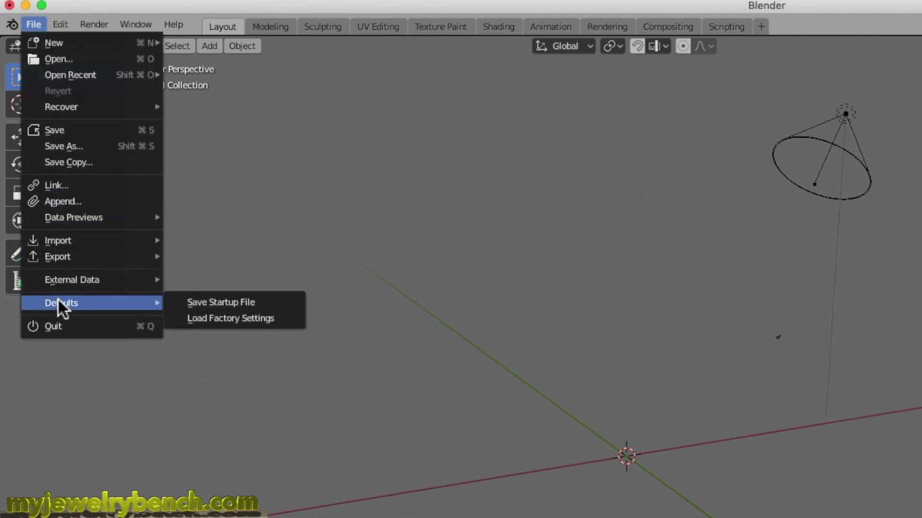
{"action": "left_click", "coordinate": [255, 303]}
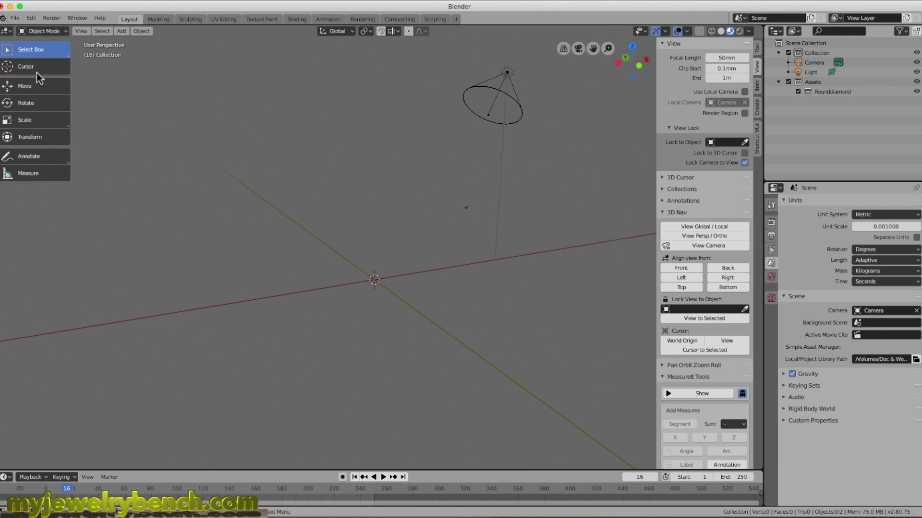
Step: Switch the sidebar to the Tool tab and orbit slightly around the origin
{"action": "left_click", "coordinate": [757, 48]}
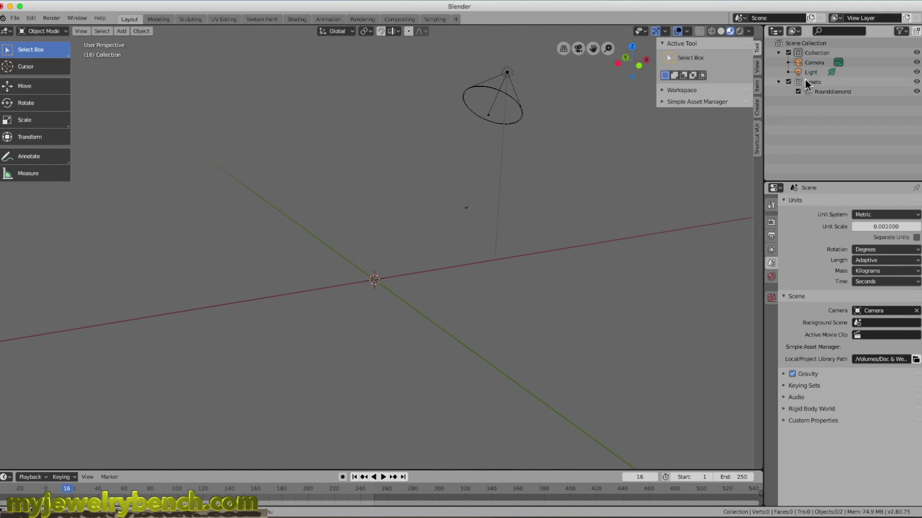
{"action": "middle_click_drag", "start_coordinate": [432, 287], "coordinate": [403, 284]}
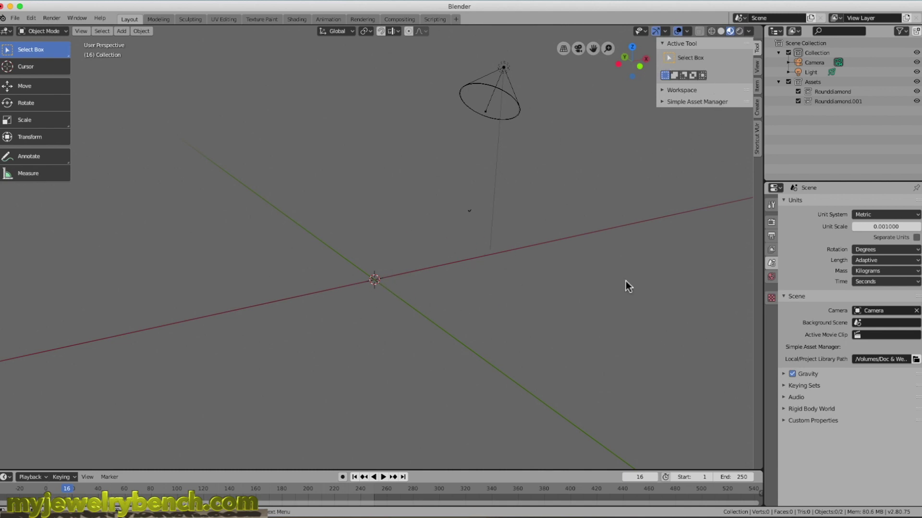
{"action": "middle_click_drag", "start_coordinate": [325, 320], "coordinate": [321, 314]}
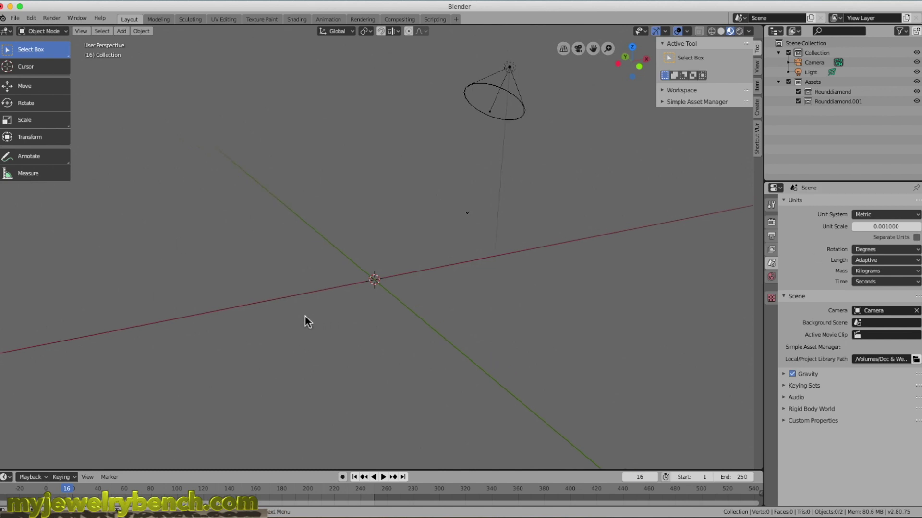
Step: Add a default cube at the 3D cursor and frame it in the view
{"action": "key", "text": "shift+a"}
{"action": "mouse_move", "coordinate": [304, 317]}
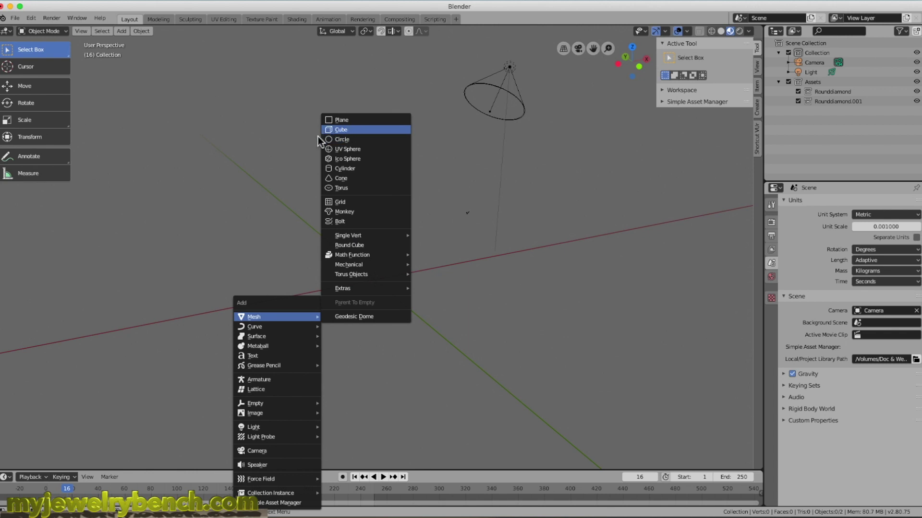
{"action": "left_click", "coordinate": [347, 131]}
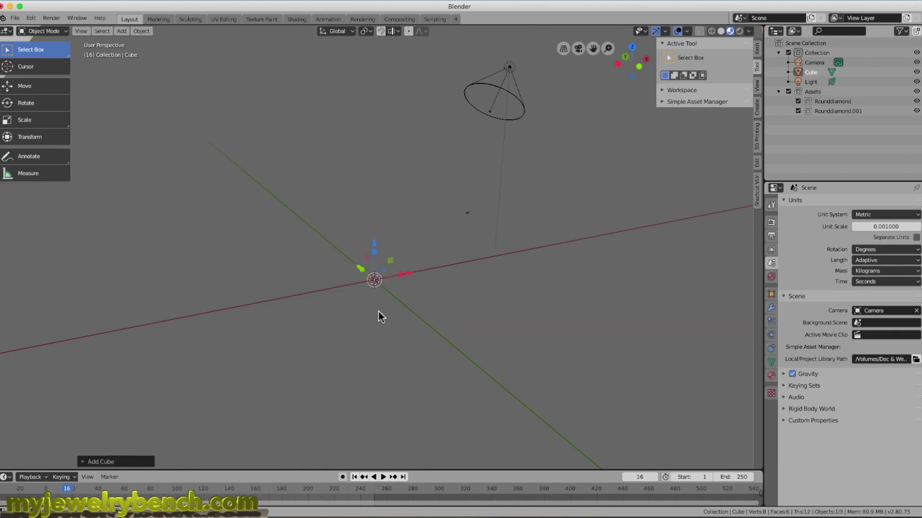
{"action": "key", "text": "KP_Decimal"}
{"action": "scroll", "coordinate": [379, 313], "scroll_direction": "down", "scroll_amount": 10}
{"action": "scroll", "coordinate": [379, 315], "scroll_direction": "up", "scroll_amount": 10}
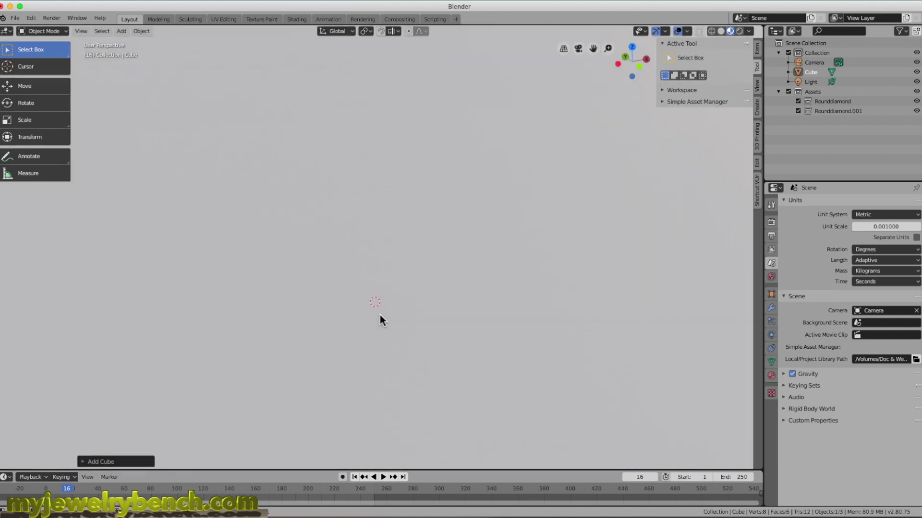
{"action": "scroll", "coordinate": [379, 314], "scroll_direction": "down", "scroll_amount": 8}
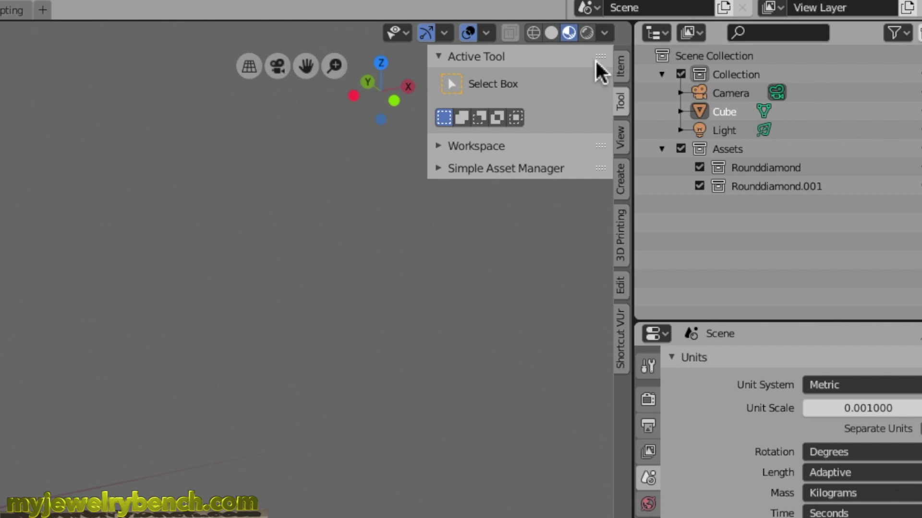
Step: Set the cube's X, Y and Z dimensions to 6mm each in the Item tab
{"action": "left_click", "coordinate": [618, 66]}
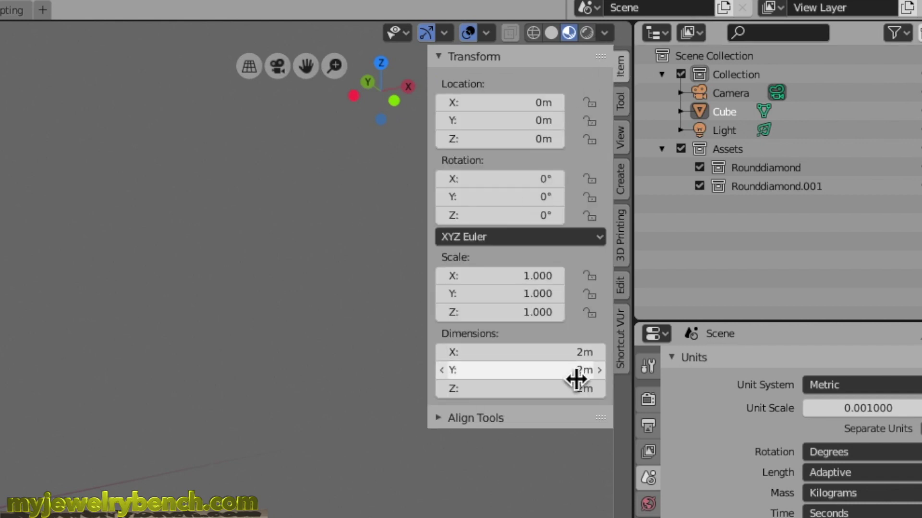
{"action": "left_click", "coordinate": [506, 351]}
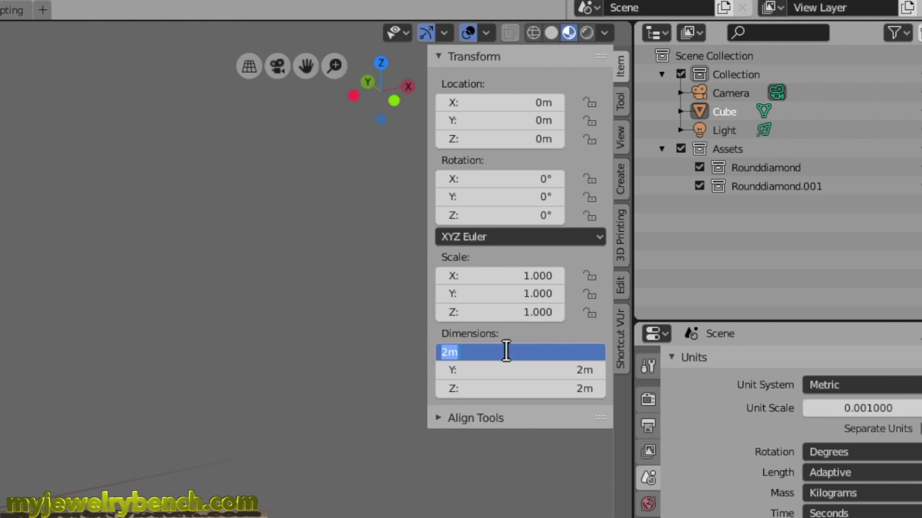
{"action": "type", "text": "6mm"}
{"action": "key", "text": "Tab"}
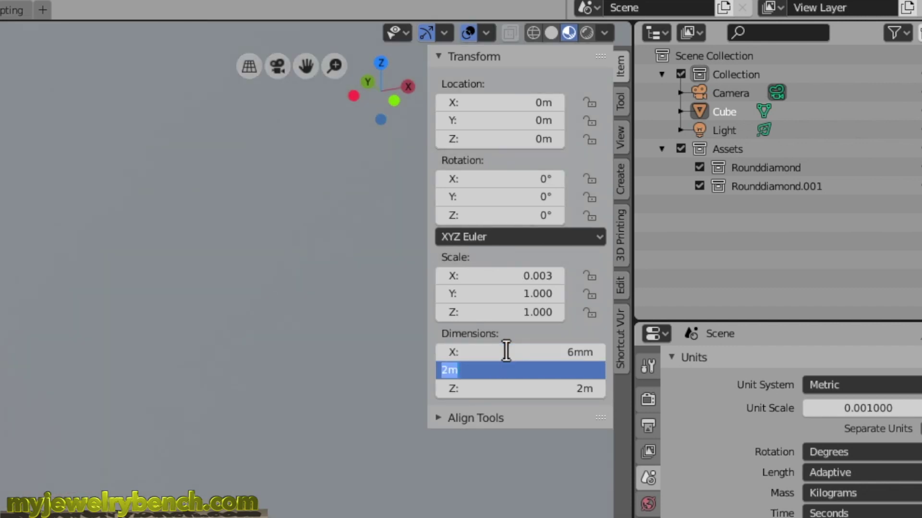
{"action": "type", "text": "6mm"}
{"action": "key", "text": "Tab"}
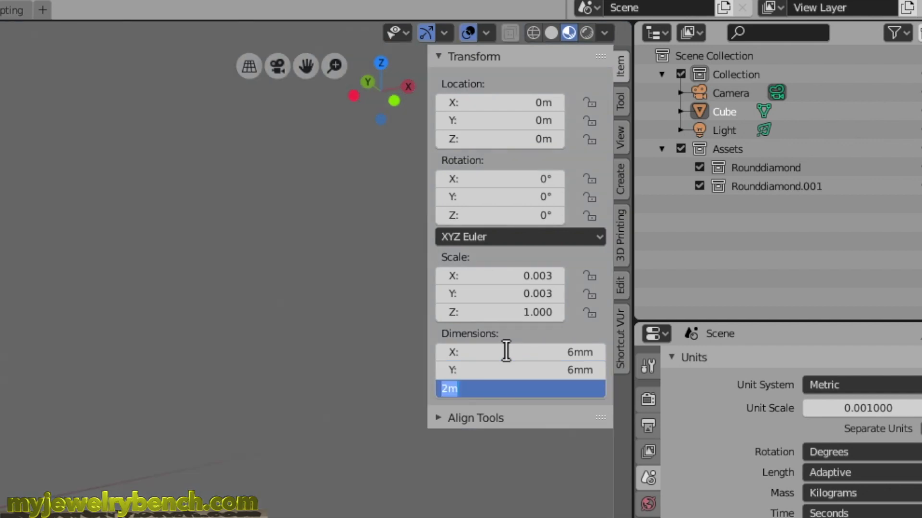
{"action": "type", "text": "6mm"}
{"action": "key", "text": "Return"}
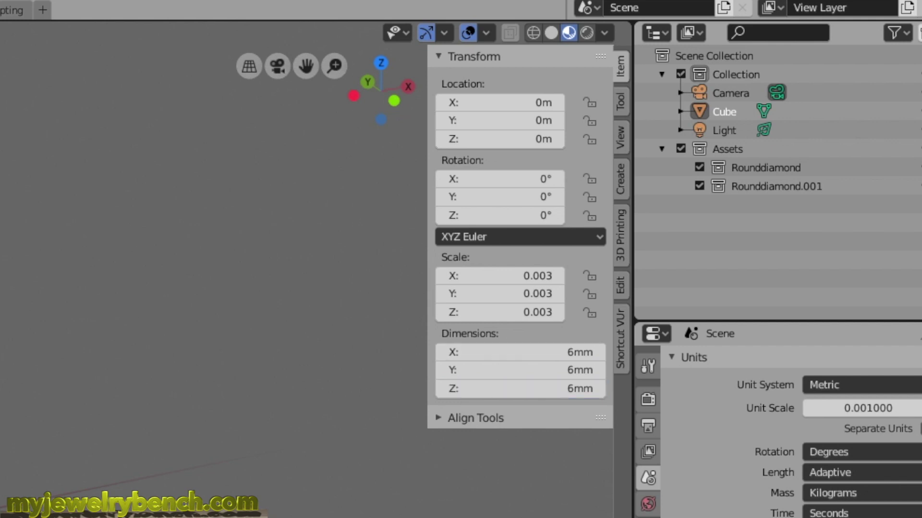
{"action": "scroll", "coordinate": [211, 259], "scroll_direction": "down", "scroll_amount": 5}
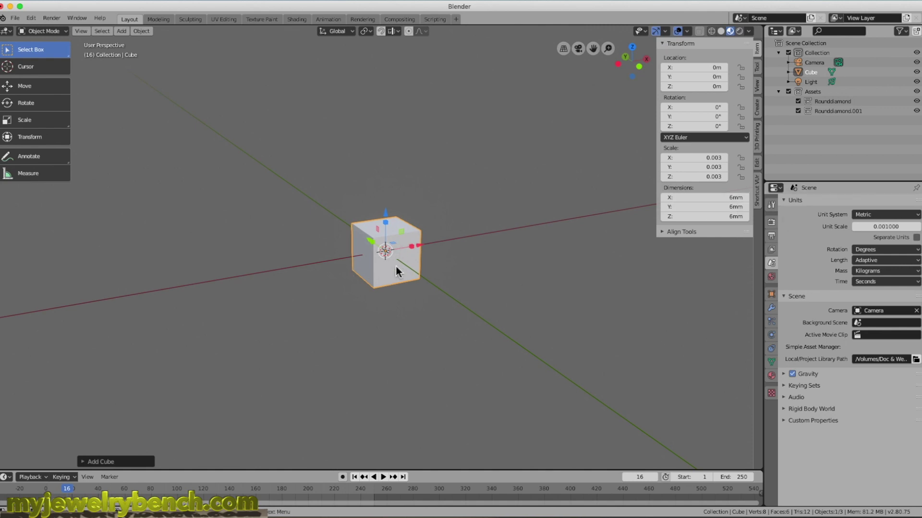
Step: Inspect the cube from the top view, then bring the scene camera closer in camera view
{"action": "key", "text": "KP_7"}
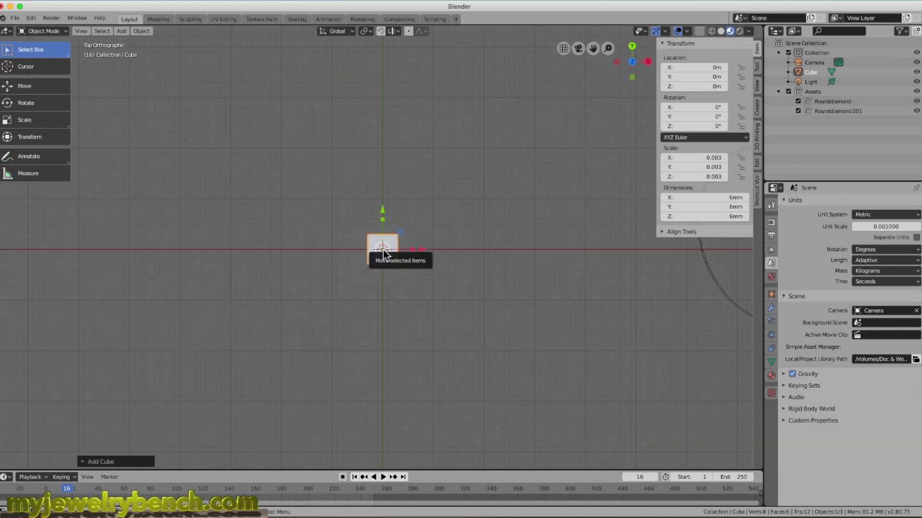
{"action": "scroll", "coordinate": [383, 249], "scroll_direction": "up", "scroll_amount": 9}
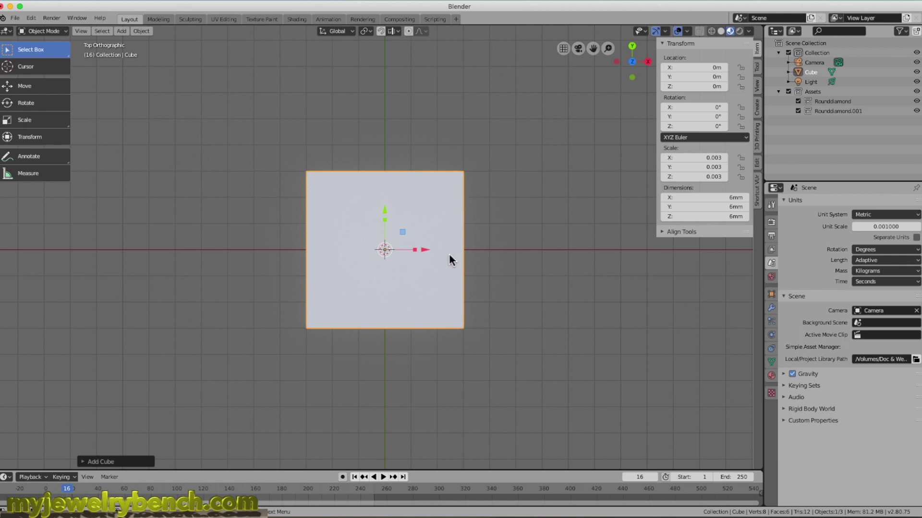
{"action": "key", "text": "KP_8"}
{"action": "key", "text": "KP_8"}
{"action": "key", "text": "KP_8"}
{"action": "key", "text": "KP_8"}
{"action": "key", "text": "KP_8"}
{"action": "key", "text": "KP_8"}
{"action": "key", "text": "KP_8"}
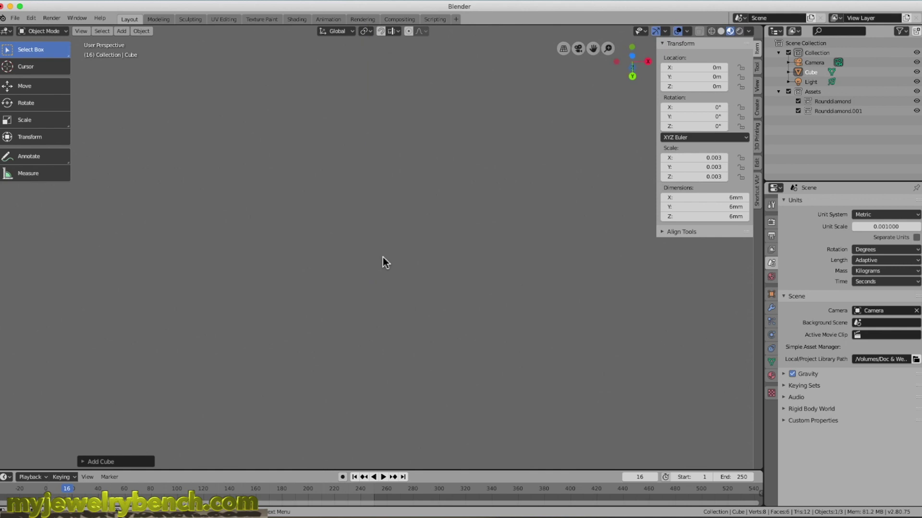
{"action": "key", "text": "KP_8"}
{"action": "key", "text": "KP_8"}
{"action": "key", "text": "KP_8"}
{"action": "key", "text": "KP_8"}
{"action": "key", "text": "KP_8"}
{"action": "key", "text": "KP_8"}
{"action": "key", "text": "KP_0"}
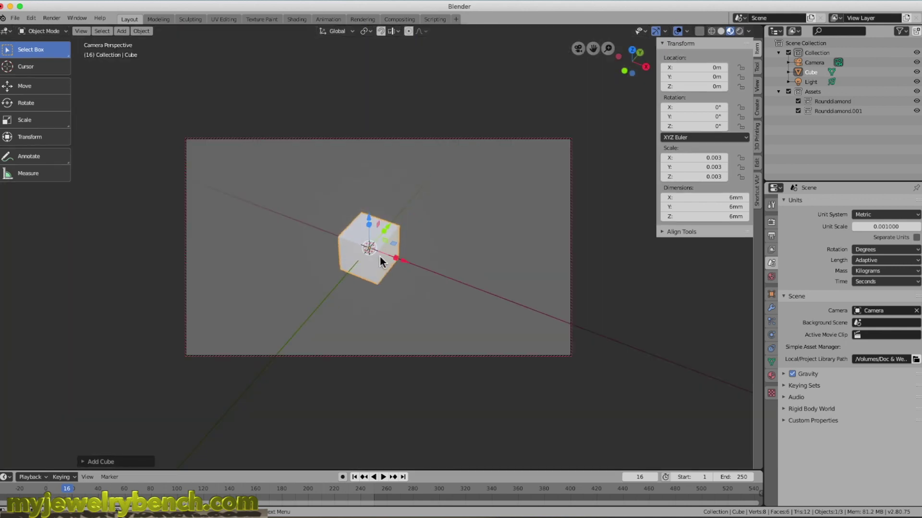
{"action": "scroll", "coordinate": [384, 262], "scroll_direction": "up", "scroll_amount": 3}
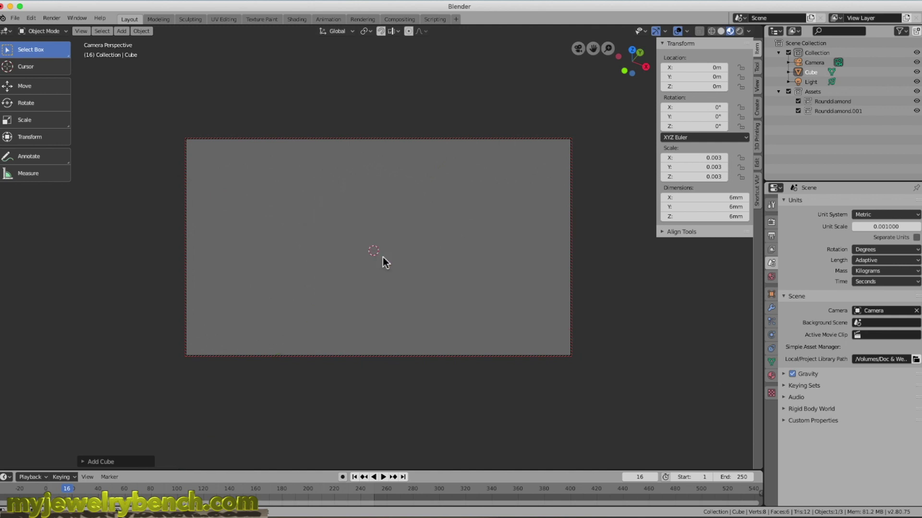
Step: Leave camera view, adjust the zoom around the cube, and open the Add menu's mesh shapes
{"action": "key", "text": "KP_0"}
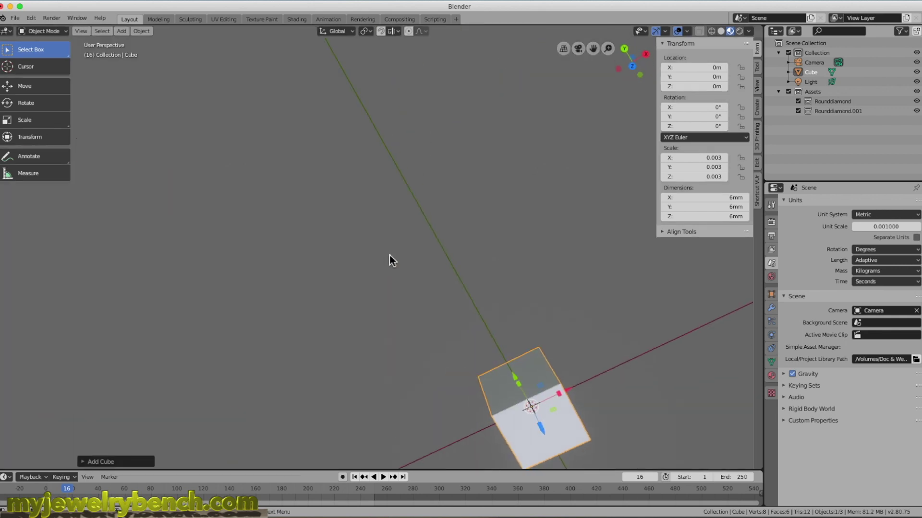
{"action": "right_click", "coordinate": [389, 308]}
{"action": "scroll", "coordinate": [445, 262], "scroll_direction": "down", "scroll_amount": 2}
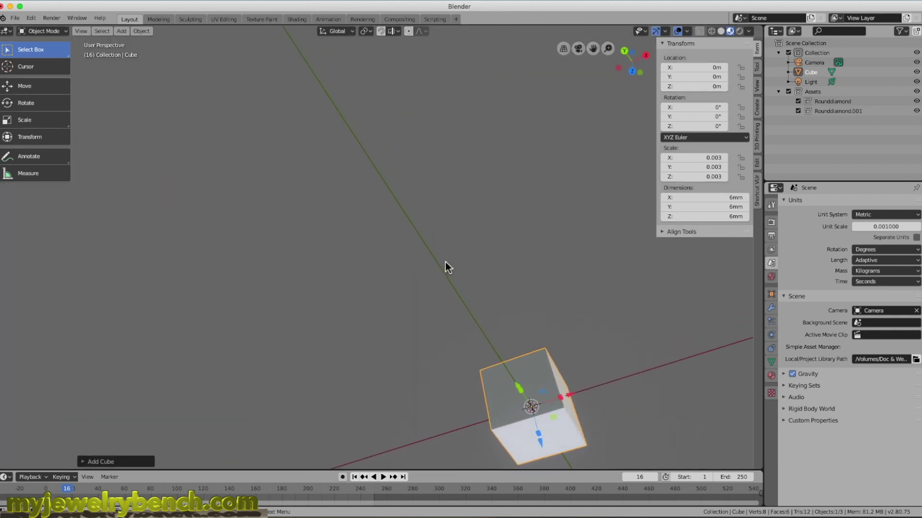
{"action": "scroll", "coordinate": [446, 259], "scroll_direction": "down", "scroll_amount": 4}
{"action": "scroll", "coordinate": [479, 321], "scroll_direction": "up", "scroll_amount": 2}
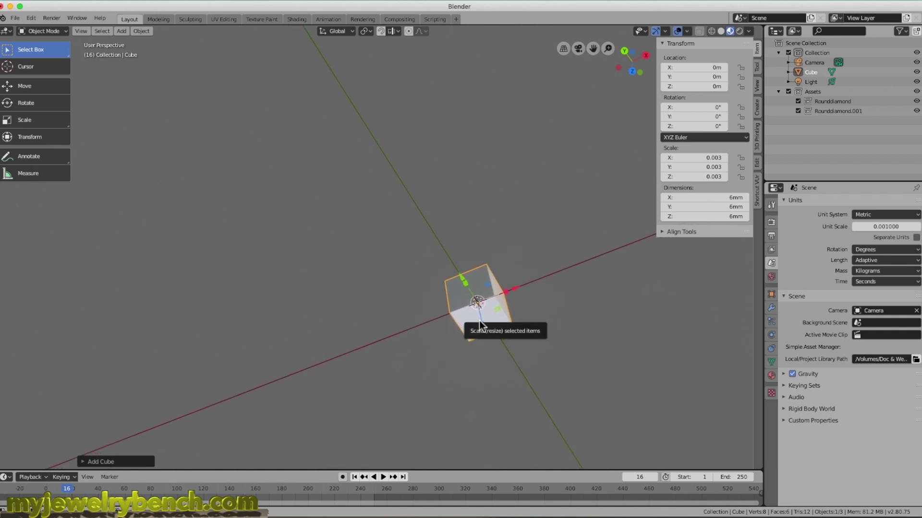
{"action": "scroll", "coordinate": [479, 321], "scroll_direction": "down", "scroll_amount": 10}
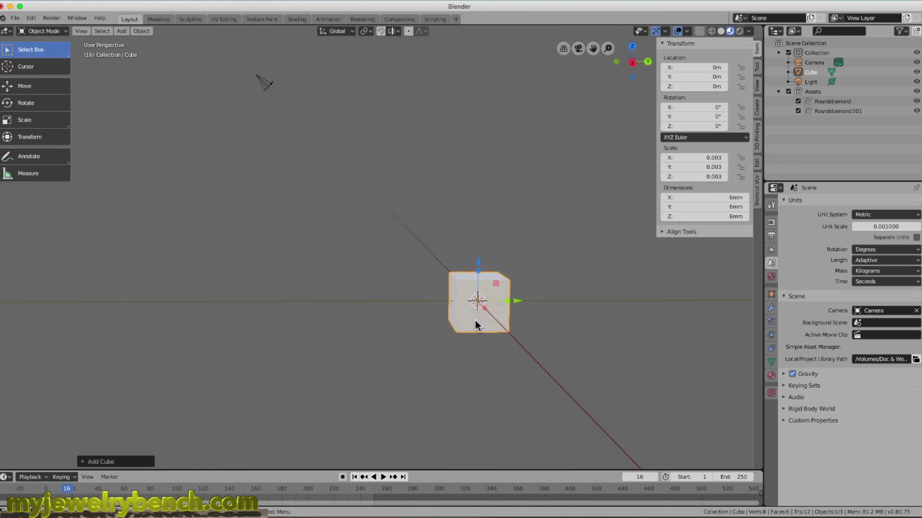
{"action": "scroll", "coordinate": [474, 321], "scroll_direction": "up", "scroll_amount": 10}
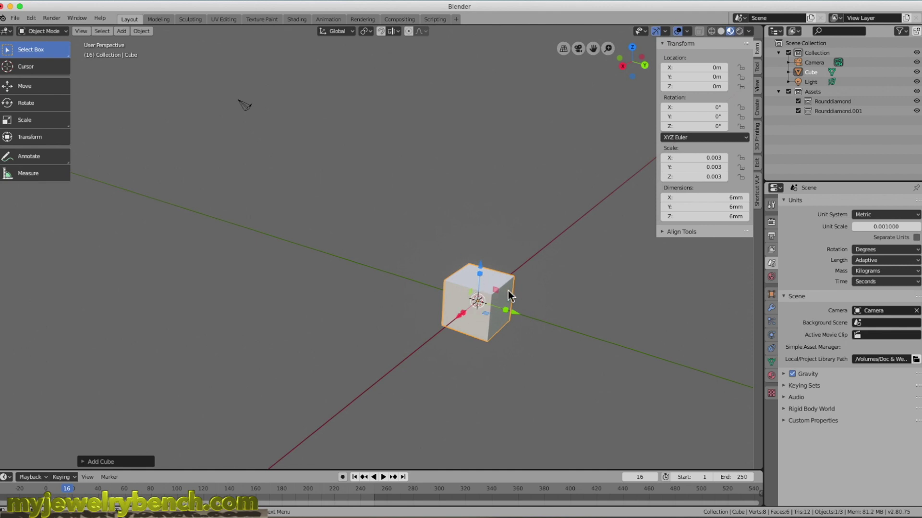
{"action": "middle_click_drag", "start_coordinate": [507, 290], "coordinate": [516, 292]}
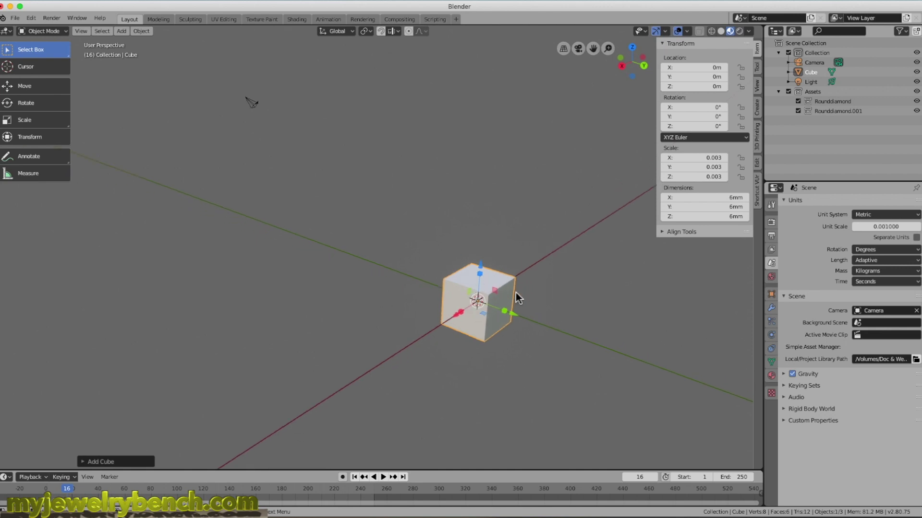
{"action": "key", "text": "shift+a"}
Step: Add a cylinder and shrink it to about 4.41 mm across
{"action": "mouse_move", "coordinate": [516, 292]}
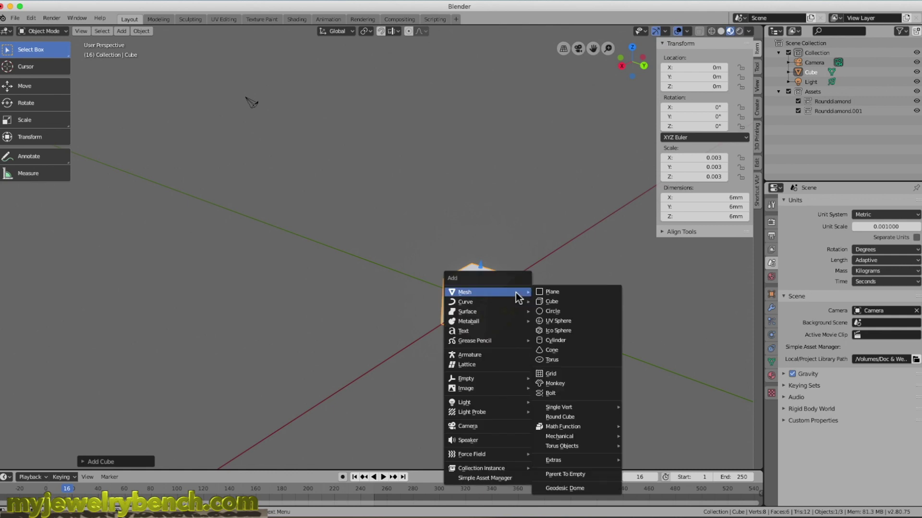
{"action": "left_click", "coordinate": [556, 340]}
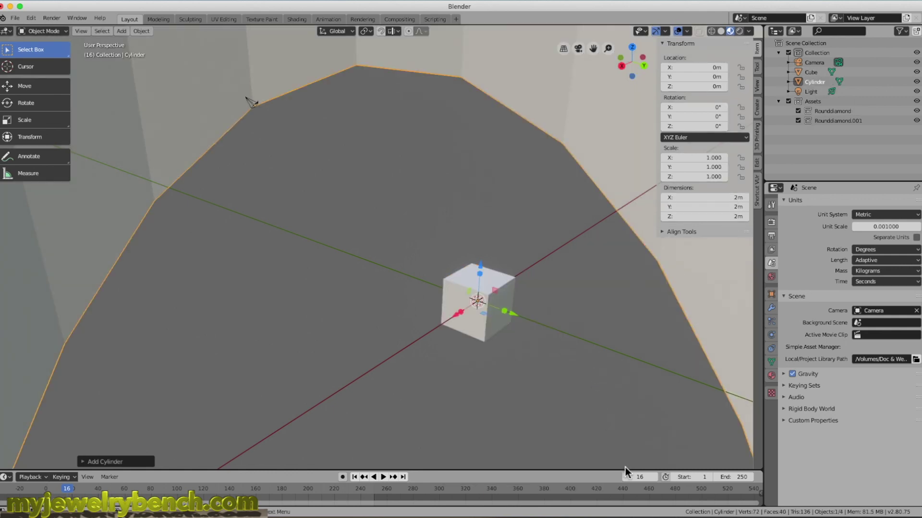
{"action": "key", "text": "s"}
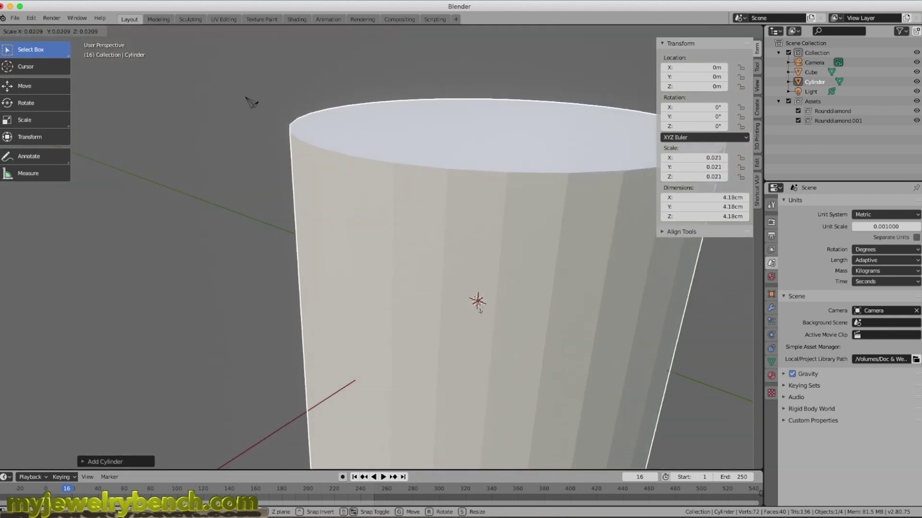
{"action": "left_click", "coordinate": [624, 404]}
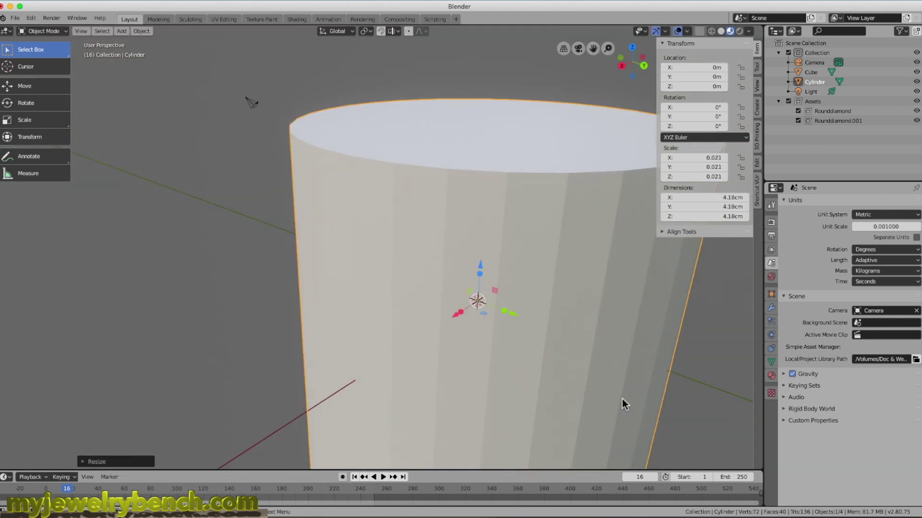
{"action": "key", "text": "s"}
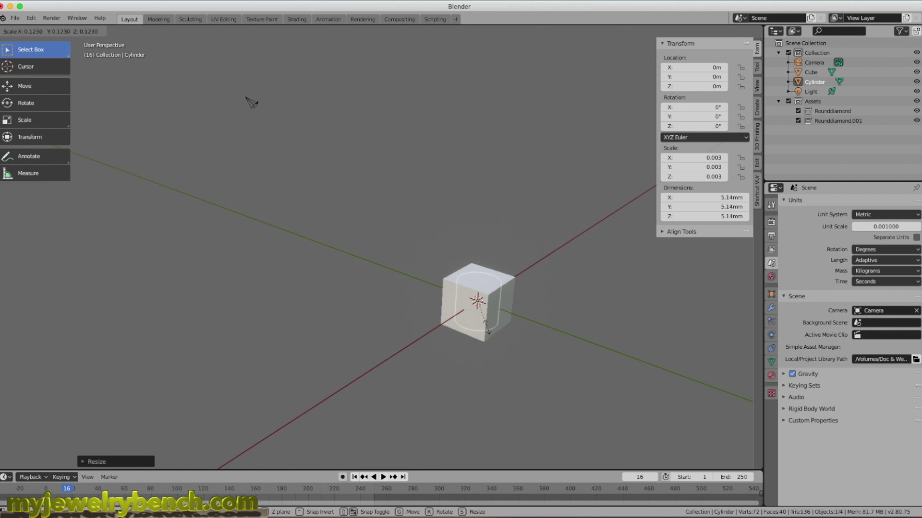
{"action": "left_click", "coordinate": [478, 319]}
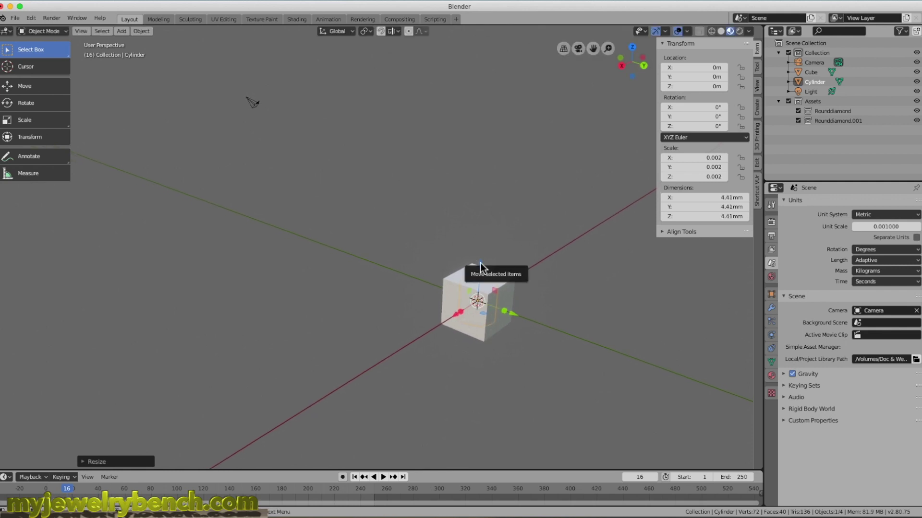
Step: Stretch the cylinder to 1.16 cm tall and set it on top of the cube
{"action": "left_click_drag", "start_coordinate": [480, 267], "coordinate": [485, 170]}
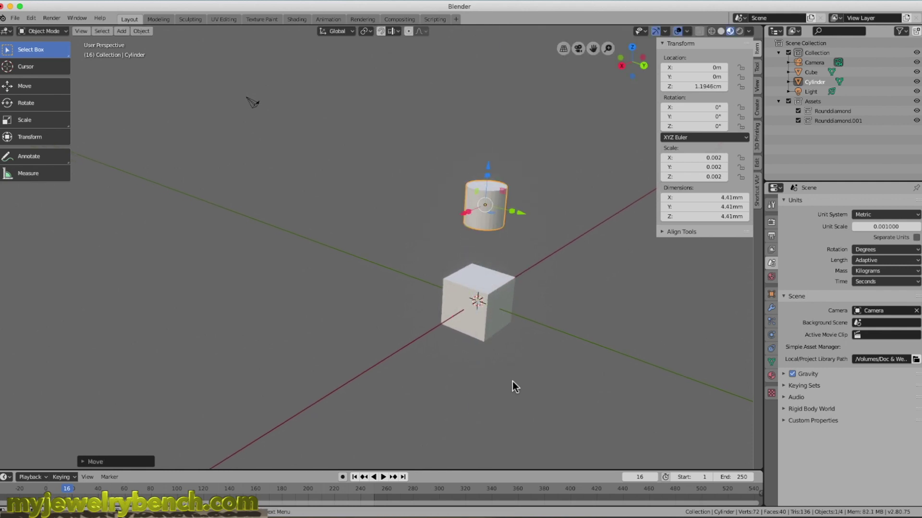
{"action": "key", "text": "s"}
{"action": "key", "text": "z"}
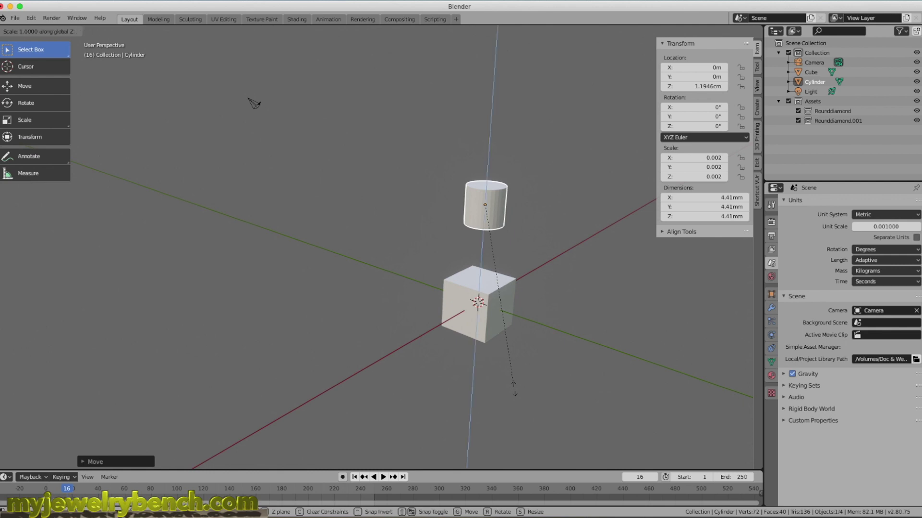
{"action": "key", "text": "Return"}
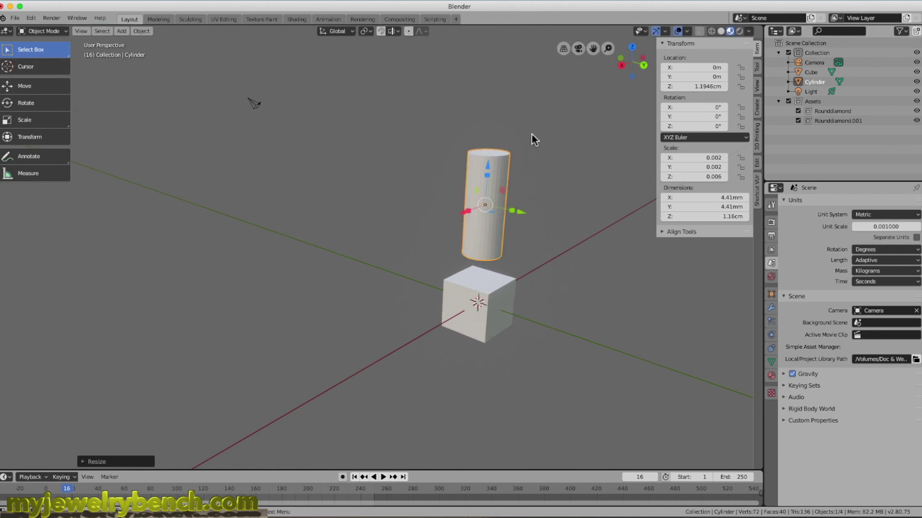
{"action": "left_click_drag", "start_coordinate": [488, 166], "coordinate": [485, 193]}
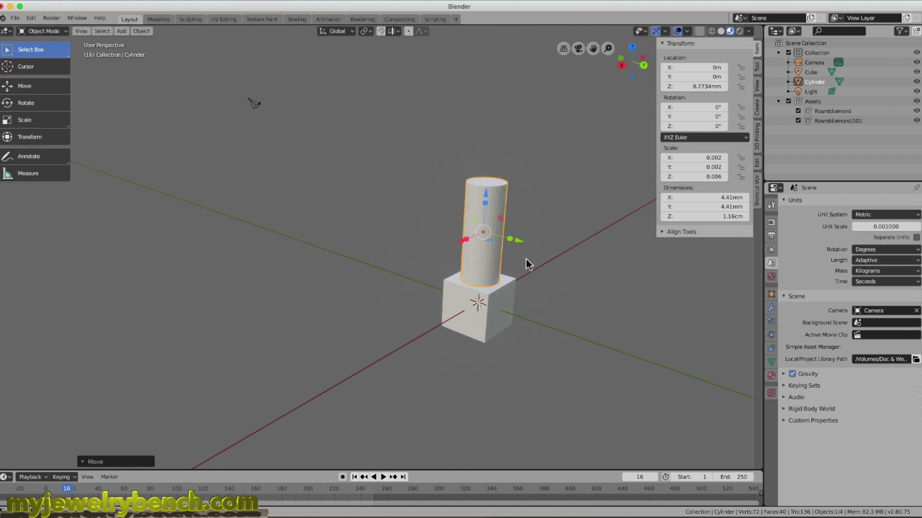
{"action": "scroll", "coordinate": [528, 258], "scroll_direction": "up", "scroll_amount": 5}
Step: Shrink the cylinder slightly, then set its X and Y dimensions to 4mm
{"action": "scroll", "coordinate": [523, 258], "scroll_direction": "down", "scroll_amount": 1}
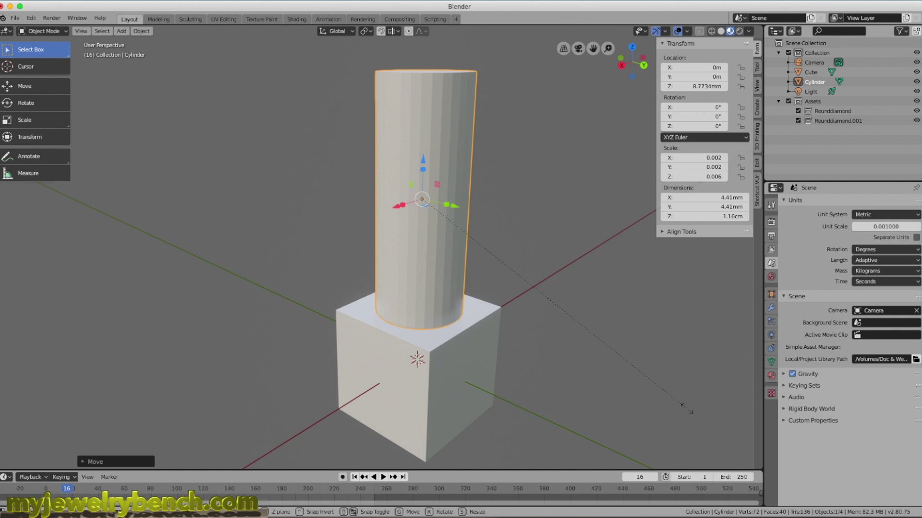
{"action": "key", "text": "s"}
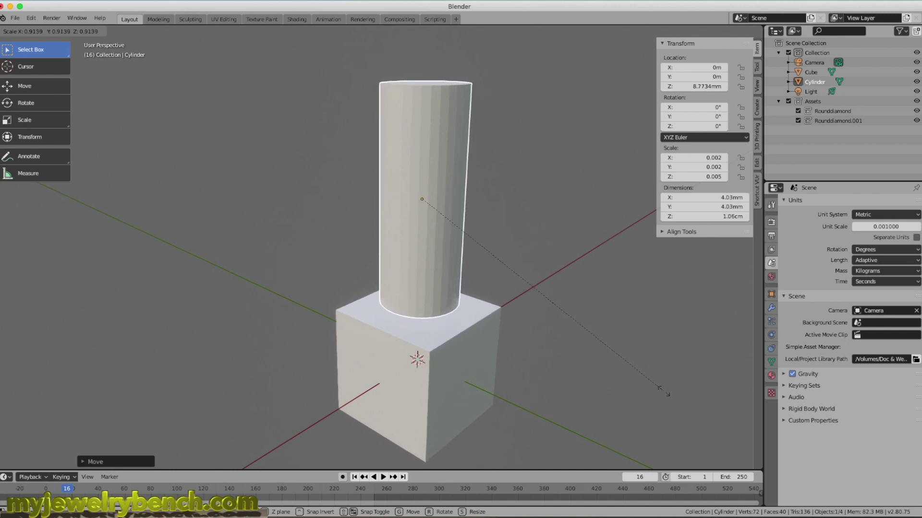
{"action": "left_click", "coordinate": [662, 390]}
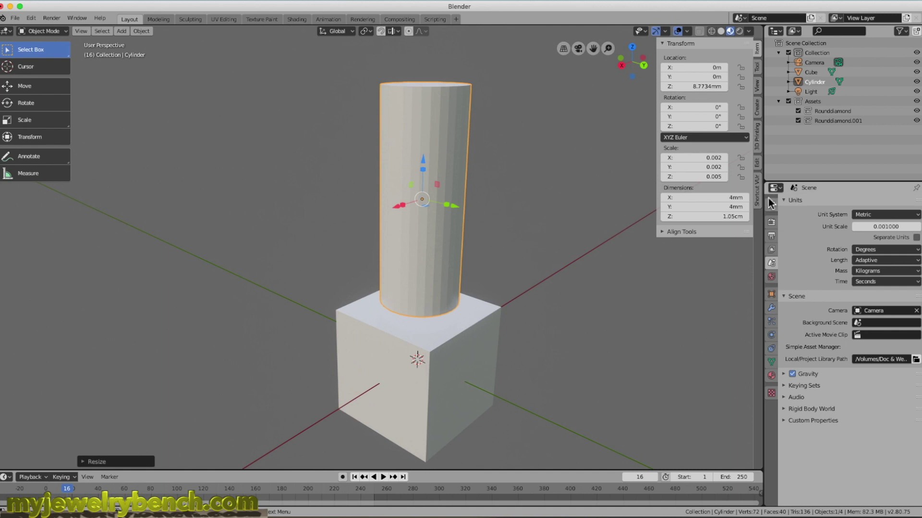
{"action": "left_click", "coordinate": [717, 197]}
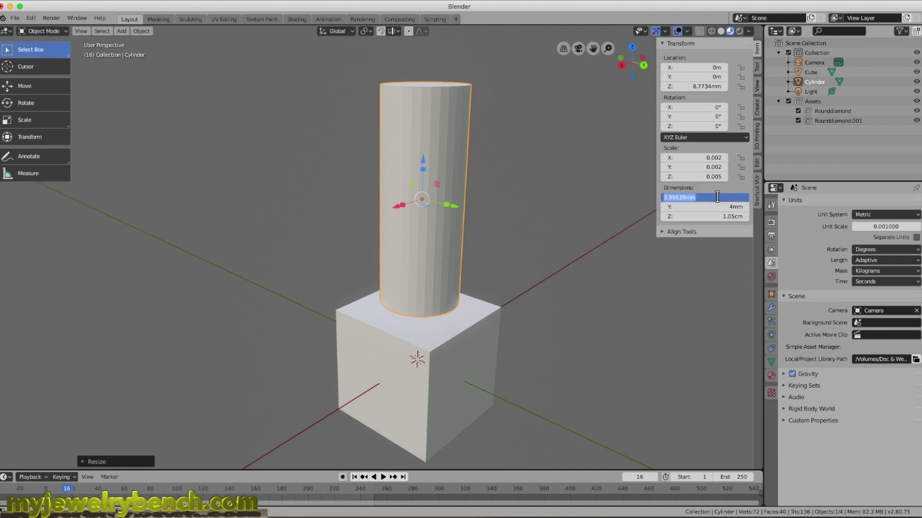
{"action": "type", "text": "4mm"}
{"action": "key", "text": "Tab"}
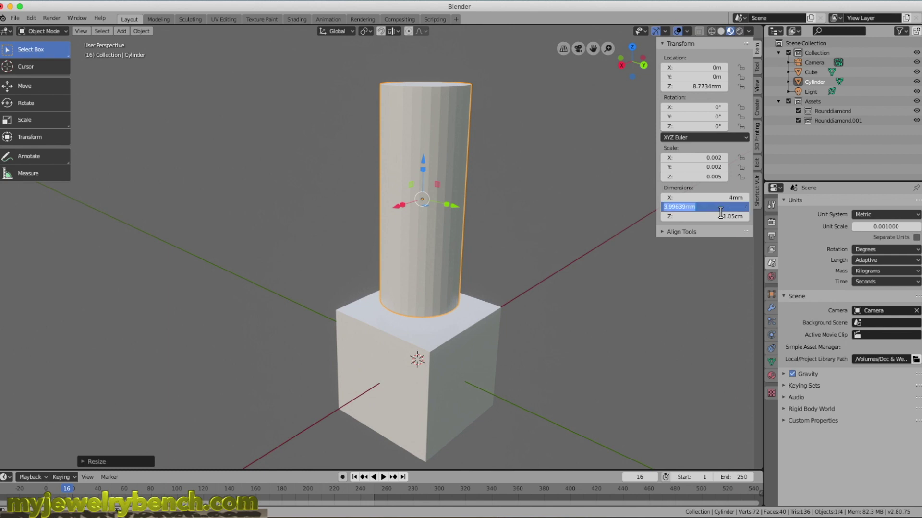
{"action": "type", "text": "4"}
{"action": "key", "text": "Return"}
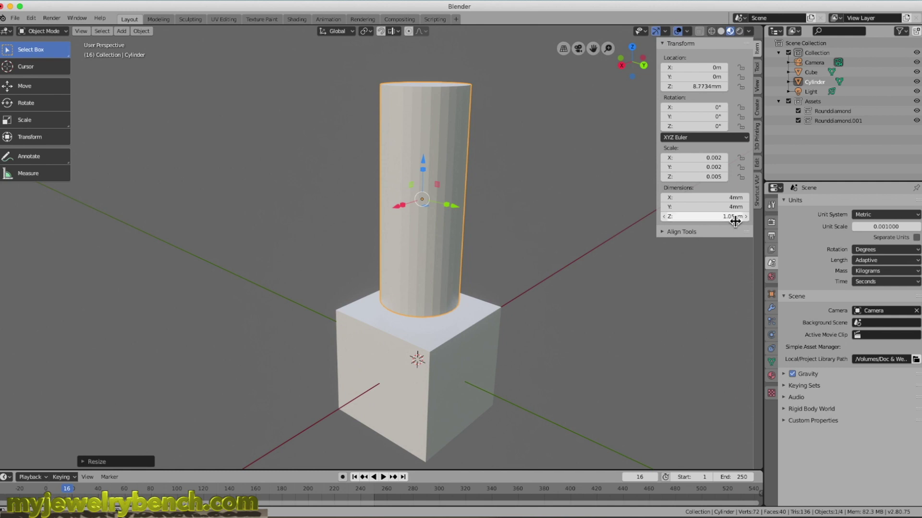
Step: Set the cylinder's height to 10mm and lower it slightly into the cube's top
{"action": "left_click", "coordinate": [728, 219]}
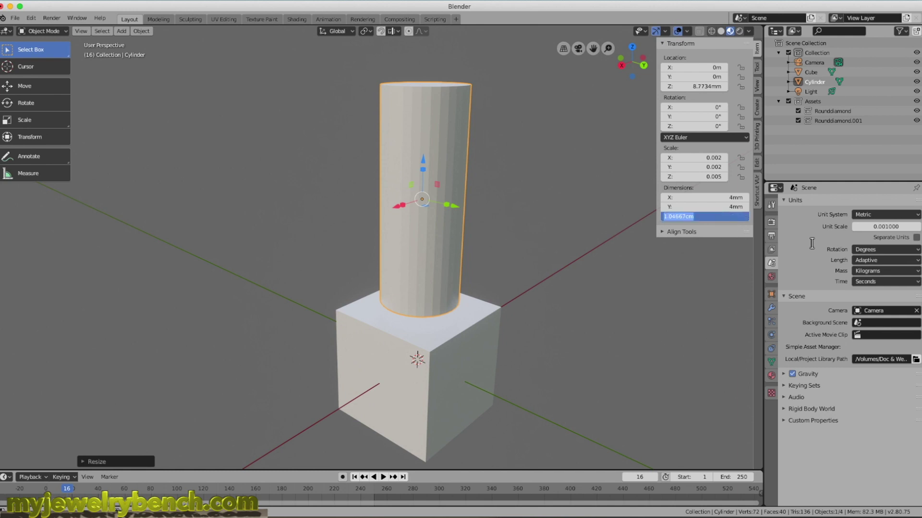
{"action": "type", "text": "10mm"}
{"action": "key", "text": "Return"}
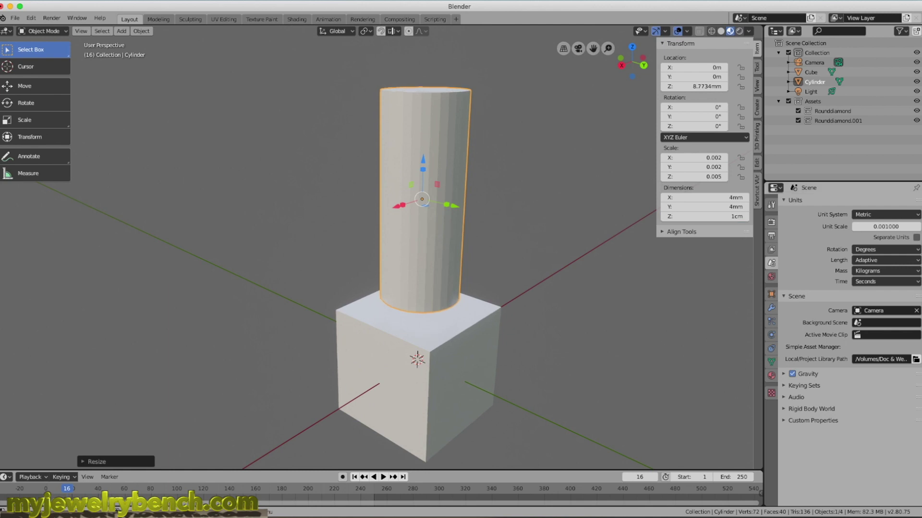
{"action": "middle_click_drag", "start_coordinate": [403, 137], "coordinate": [427, 170]}
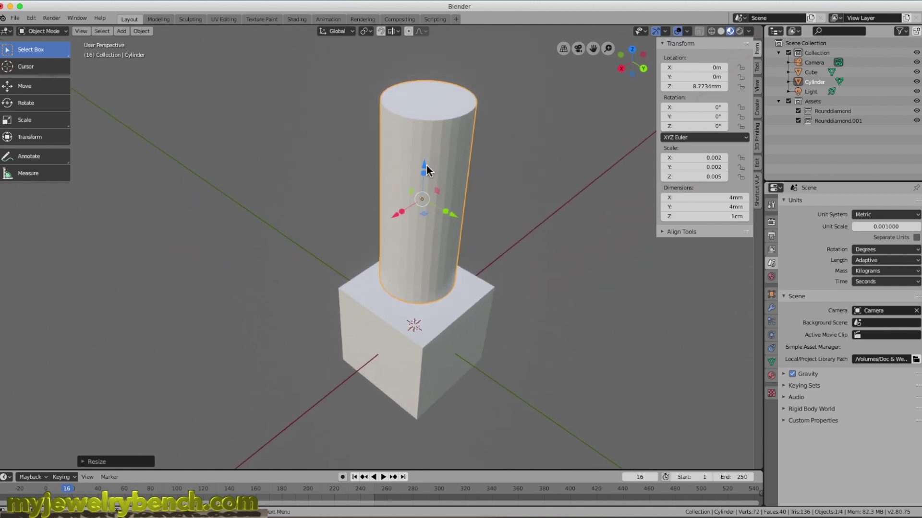
{"action": "mouse_move", "coordinate": [426, 171]}
{"action": "left_mouse_down"}
{"action": "mouse_move", "coordinate": [422, 165]}
{"action": "mouse_move", "coordinate": [421, 182]}
{"action": "left_mouse_up"}
{"action": "scroll", "coordinate": [503, 191], "scroll_direction": "up", "scroll_amount": 3}
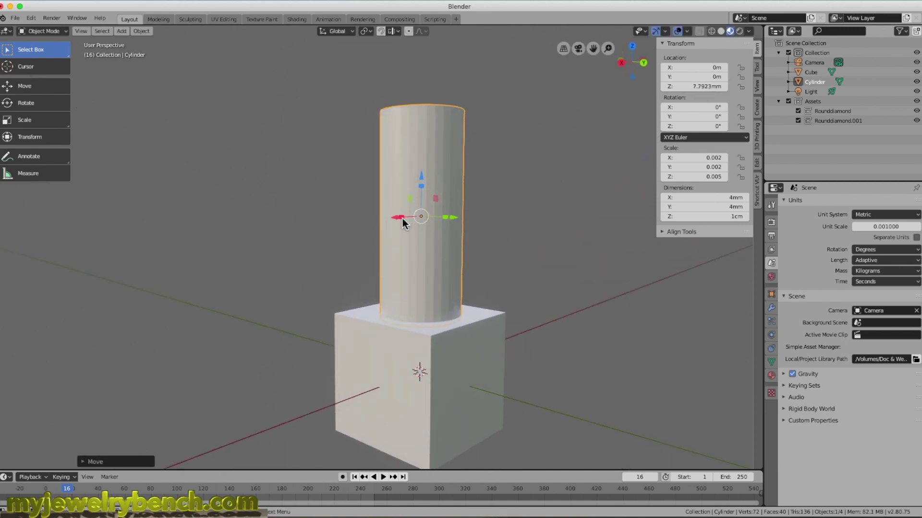
Step: Add a UV sphere to the scene
{"action": "scroll", "coordinate": [403, 217], "scroll_direction": "down", "scroll_amount": 5}
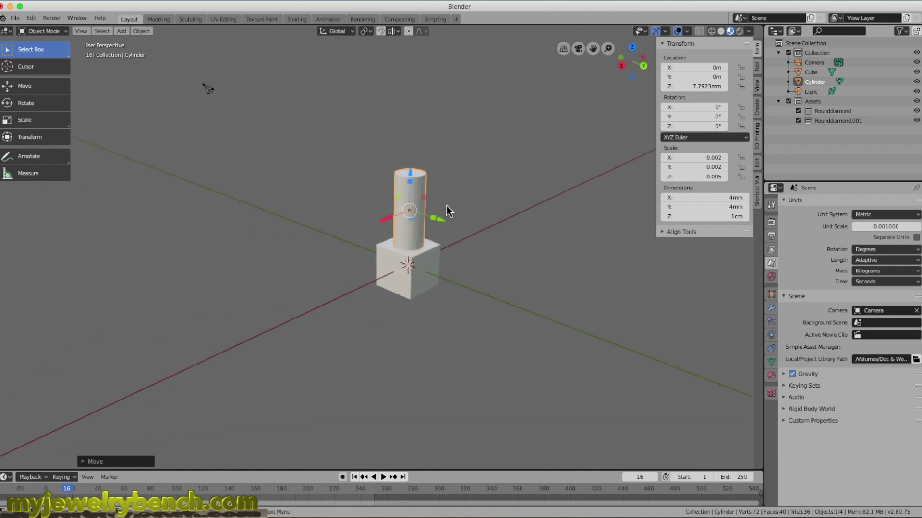
{"action": "scroll", "coordinate": [447, 210], "scroll_direction": "down", "scroll_amount": 2}
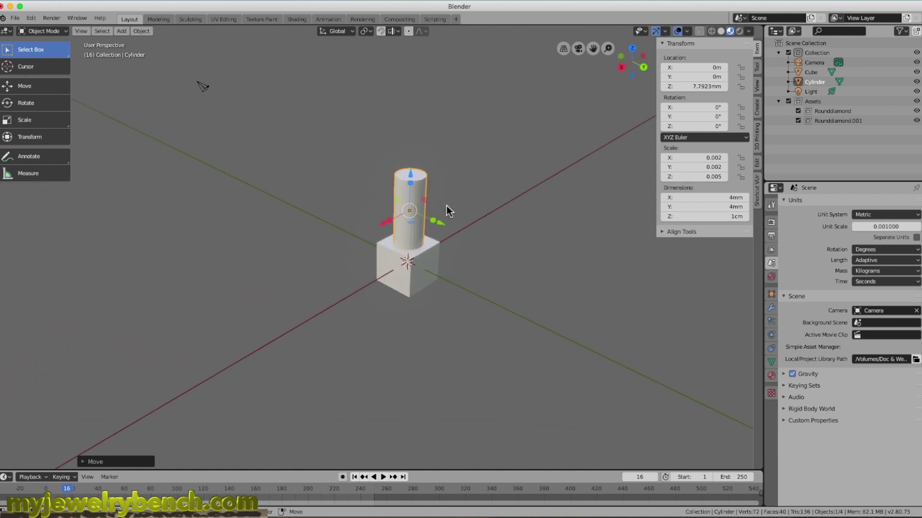
{"action": "key", "text": "shift+a"}
{"action": "mouse_move", "coordinate": [447, 207]}
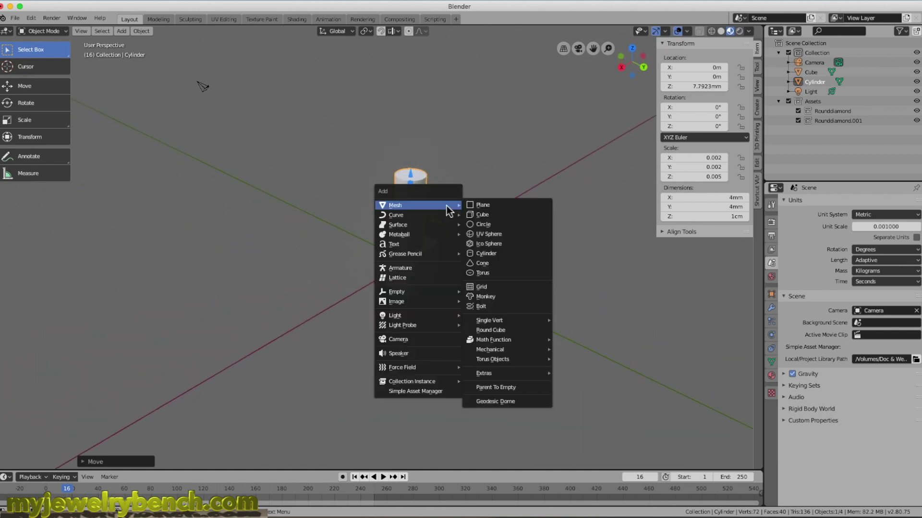
{"action": "left_click", "coordinate": [488, 234]}
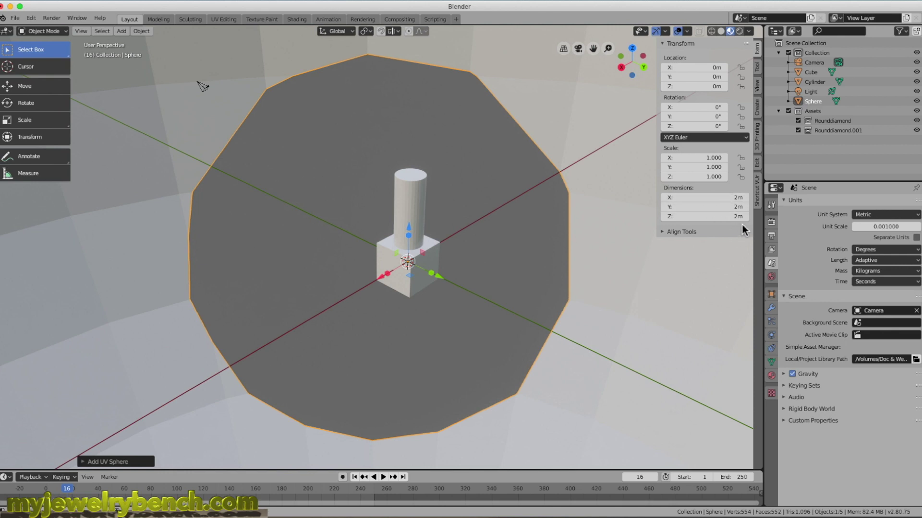
Step: Set the UV sphere's X, Y and Z dimensions to 7mm each in the N-panel
{"action": "left_click", "coordinate": [733, 197]}
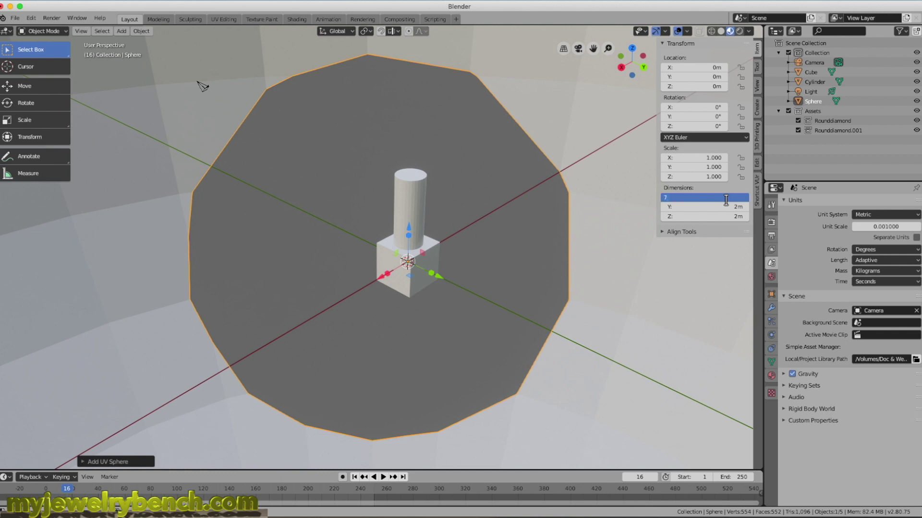
{"action": "key", "text": "Tab"}
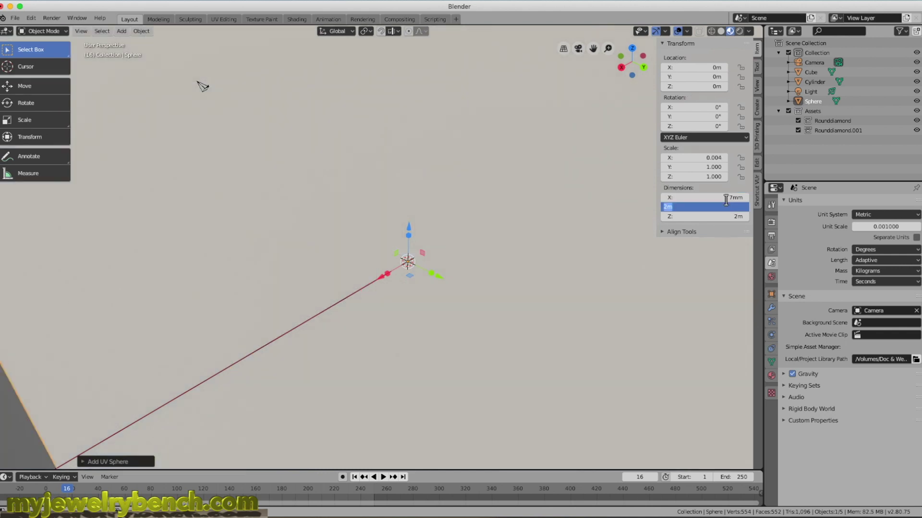
{"action": "type", "text": "7m"}
{"action": "key", "text": "Return"}
{"action": "key", "text": "Return"}
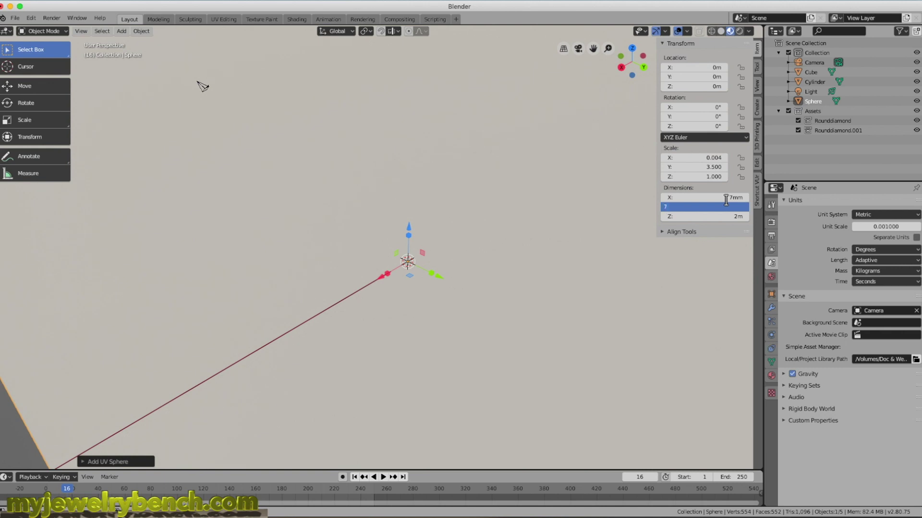
{"action": "key", "text": "shift+Tab"}
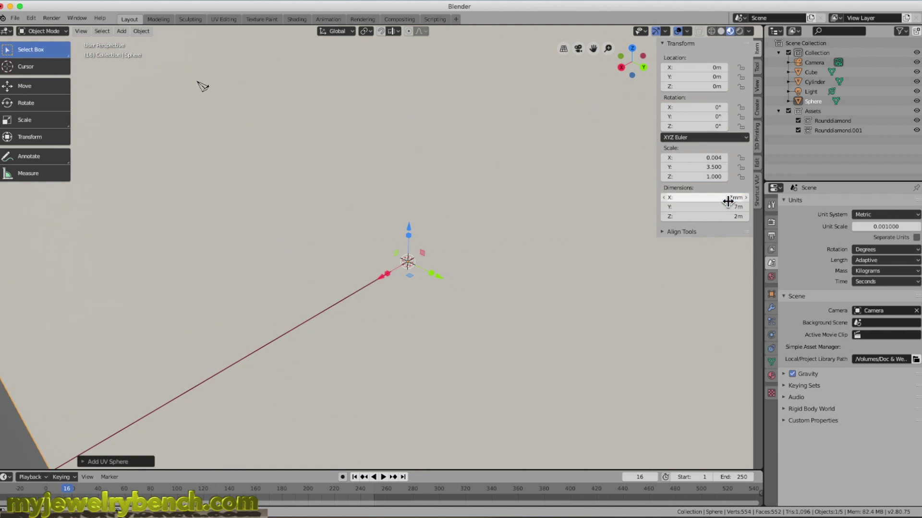
{"action": "left_click", "coordinate": [725, 206]}
{"action": "left_click", "coordinate": [725, 217]}
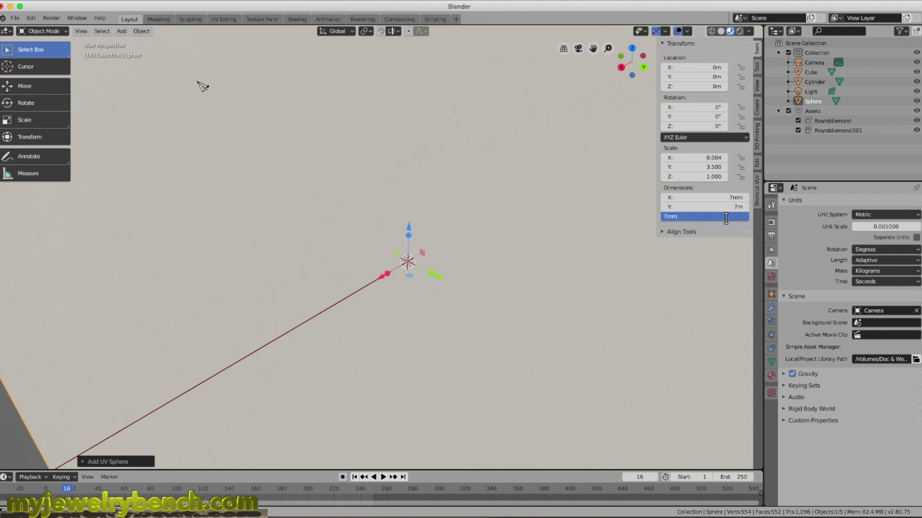
{"action": "type", "text": "7mm"}
{"action": "key", "text": "Return"}
{"action": "left_click", "coordinate": [726, 208]}
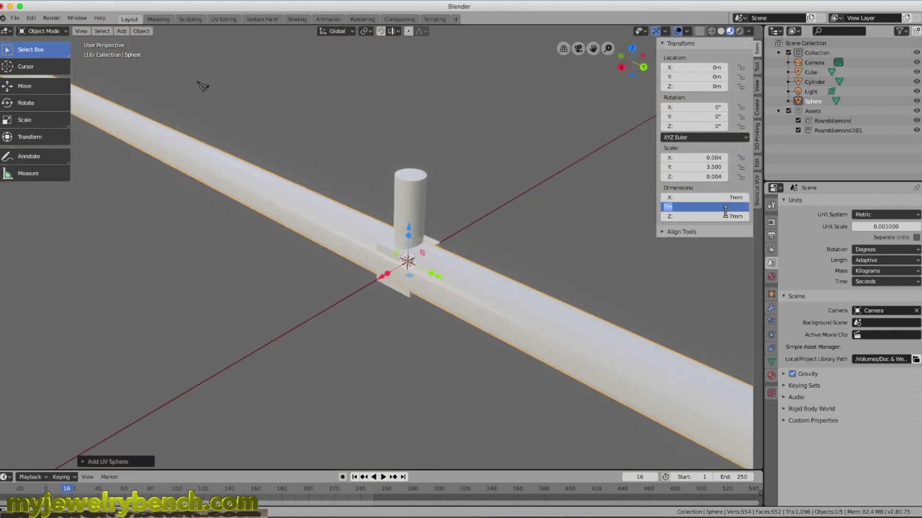
{"action": "key", "text": "Return"}
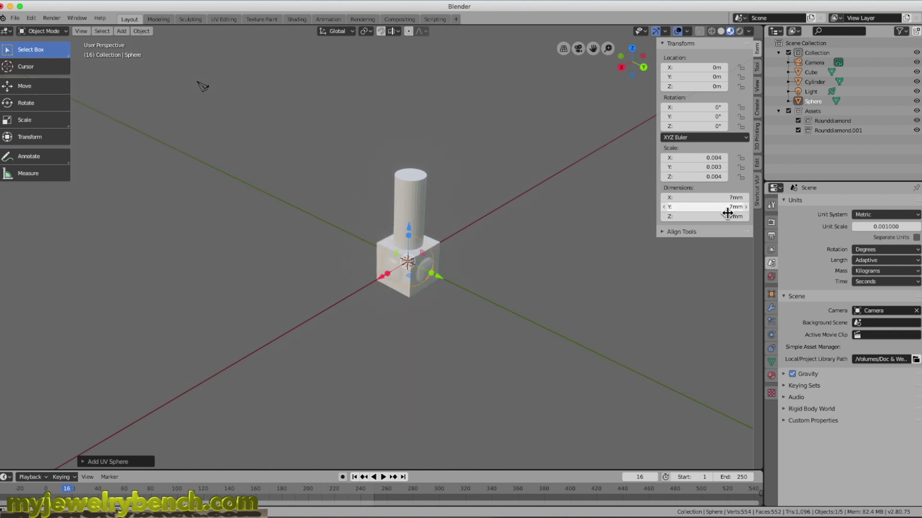
Step: Raise the sphere onto the top of the cylinder along its Z arrow
{"action": "left_click_drag", "start_coordinate": [408, 233], "coordinate": [406, 132]}
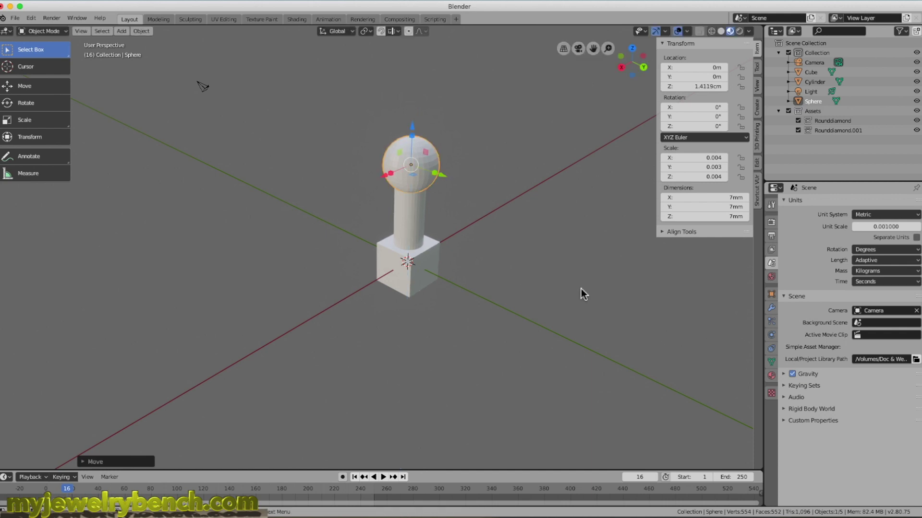
{"action": "scroll", "coordinate": [477, 265], "scroll_direction": "up", "scroll_amount": 5}
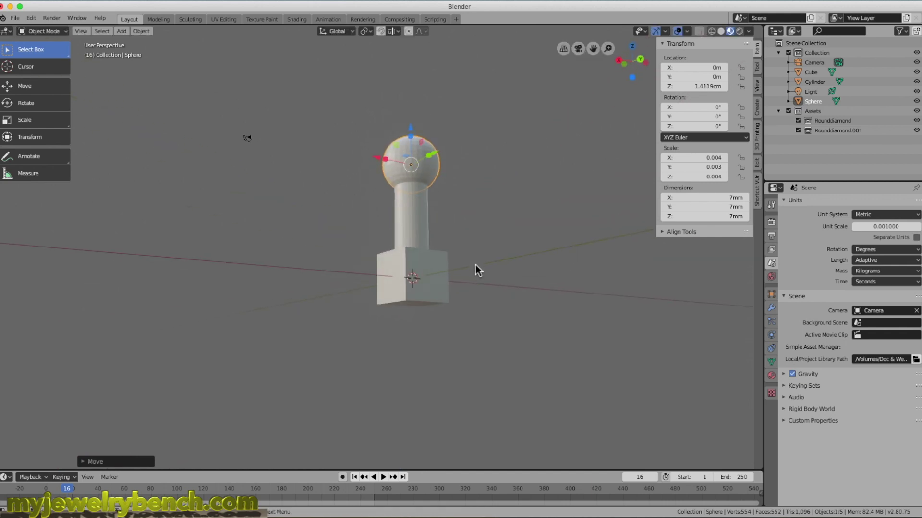
{"action": "scroll", "coordinate": [486, 265], "scroll_direction": "up", "scroll_amount": 3}
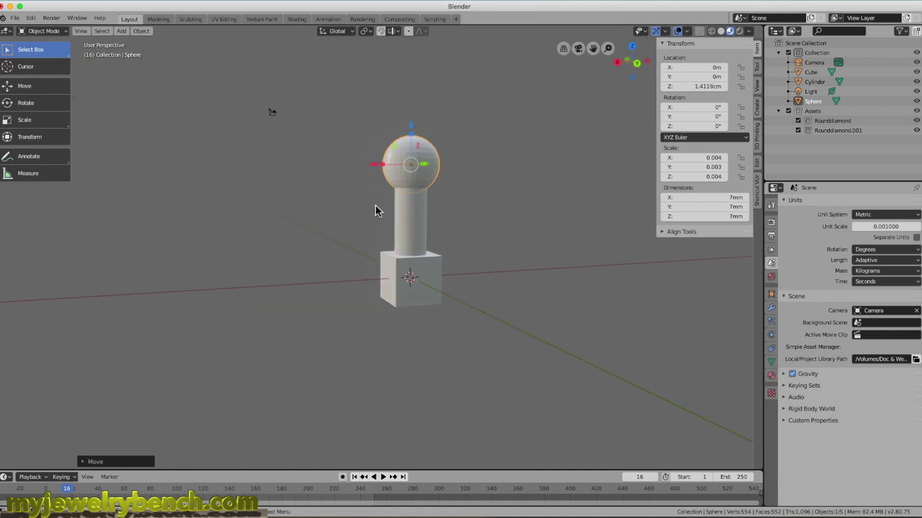
Step: Join the sphere, cylinder and cube into one Cube object with Ctrl+J
{"action": "left_click", "coordinate": [417, 211], "text": "shift"}
{"action": "scroll", "coordinate": [416, 211], "scroll_direction": "up", "scroll_amount": 2}
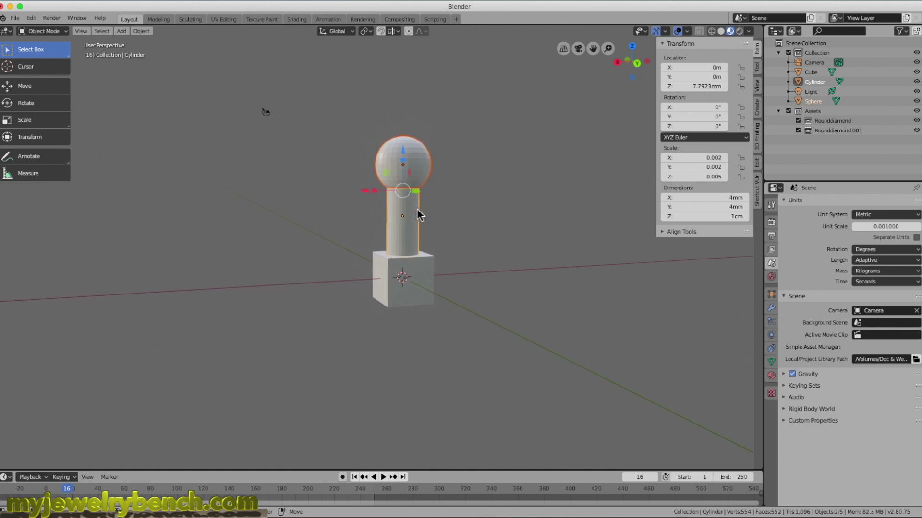
{"action": "left_click", "coordinate": [431, 274], "text": "shift"}
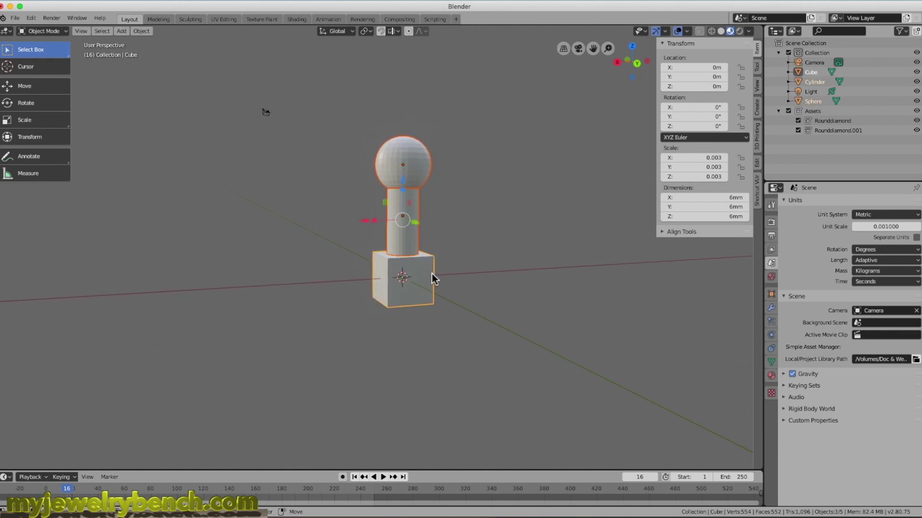
{"action": "key", "text": "ctrl+j"}
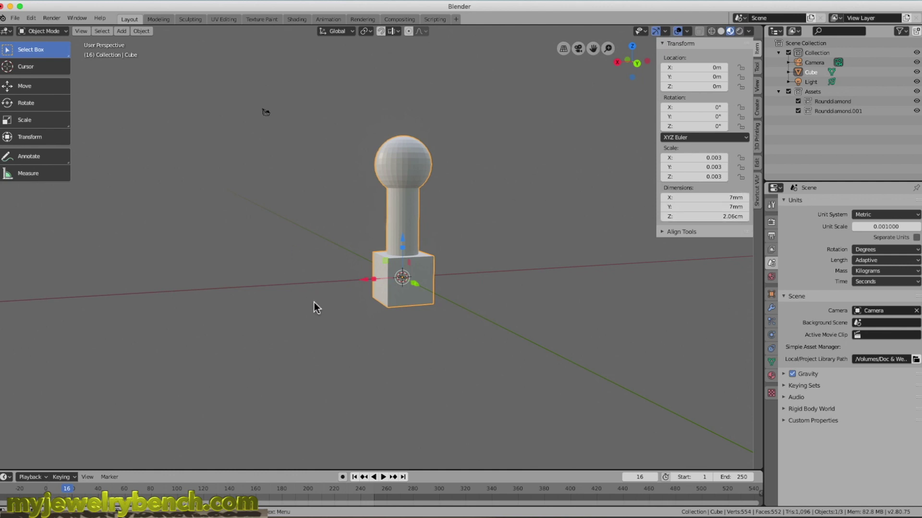
{"action": "middle_click_drag", "start_coordinate": [356, 243], "coordinate": [432, 259]}
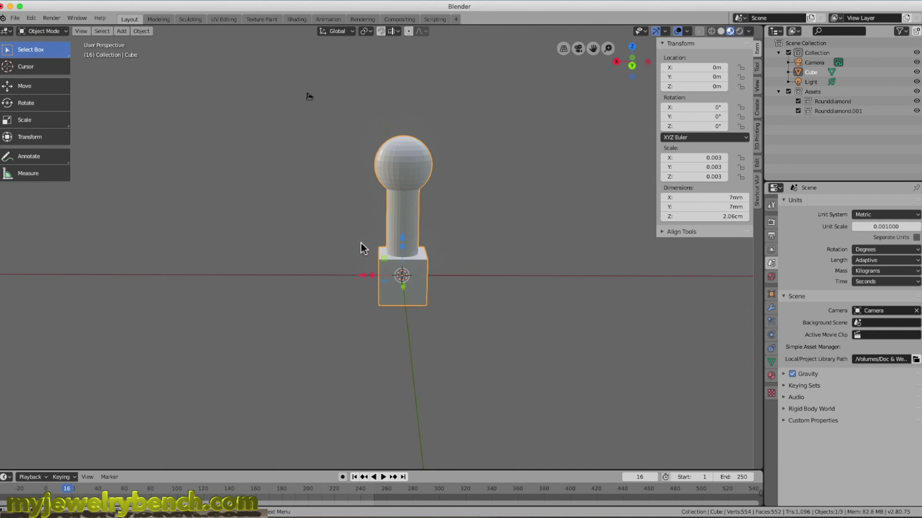
{"action": "mouse_move", "coordinate": [366, 246]}
{"action": "middle_mouse_down"}
{"action": "mouse_move", "coordinate": [415, 238]}
{"action": "mouse_move", "coordinate": [425, 226]}
{"action": "mouse_move", "coordinate": [377, 235]}
{"action": "middle_mouse_up"}
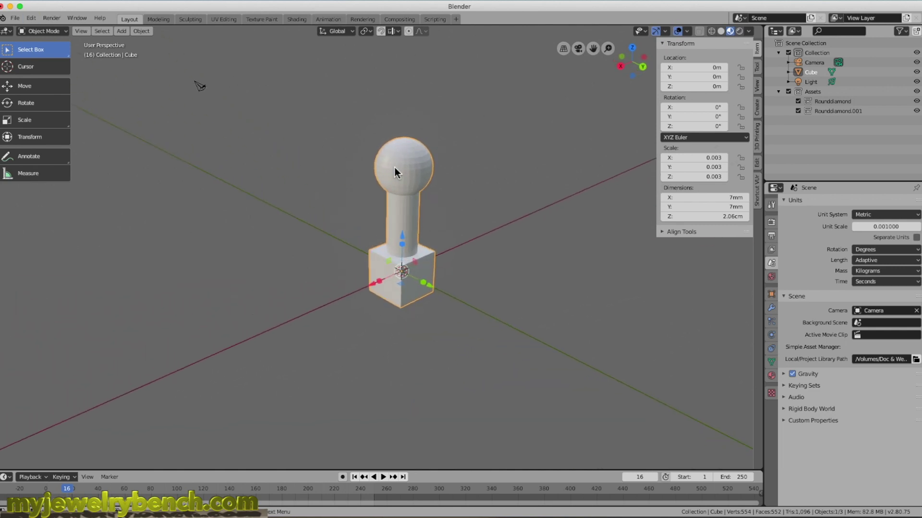
{"action": "middle_click_drag", "start_coordinate": [395, 168], "coordinate": [396, 167]}
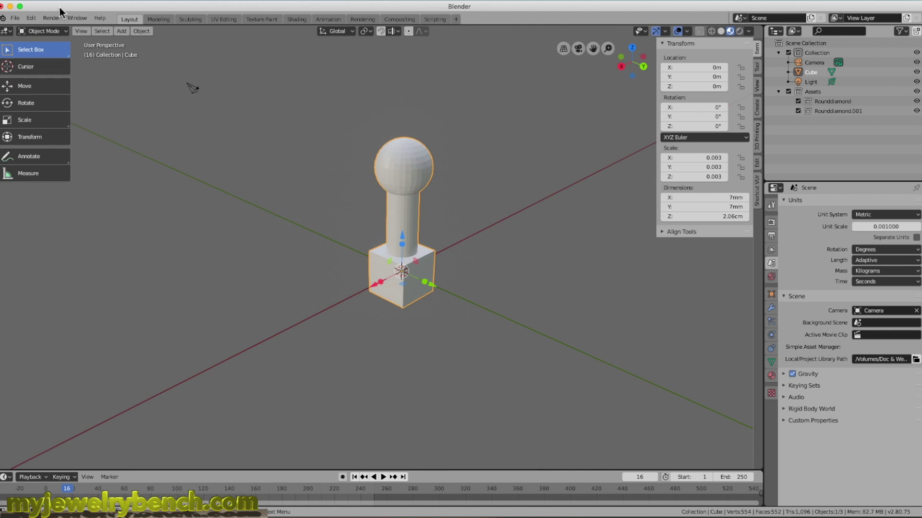
Step: Start an STL export into the Desktop models folder with Selection Only ticked
{"action": "left_click", "coordinate": [14, 22]}
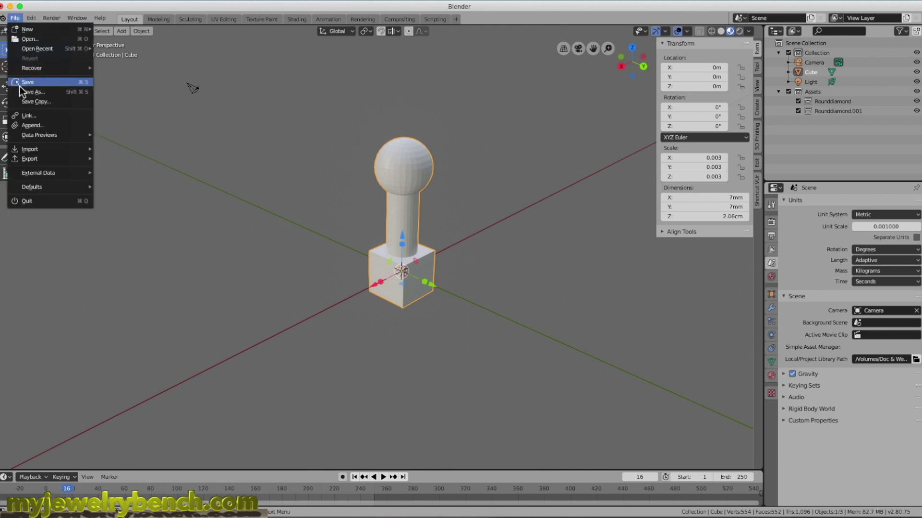
{"action": "mouse_move", "coordinate": [24, 158]}
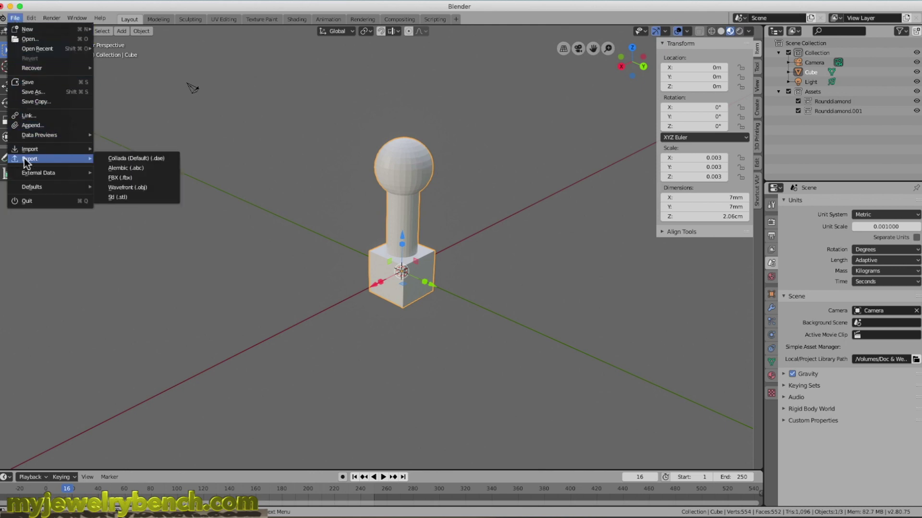
{"action": "left_click", "coordinate": [135, 198]}
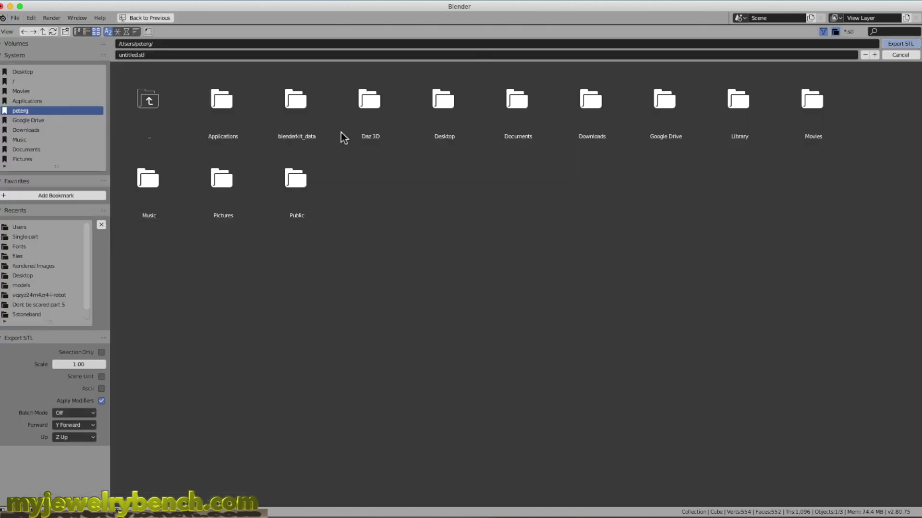
{"action": "left_click", "coordinate": [15, 72]}
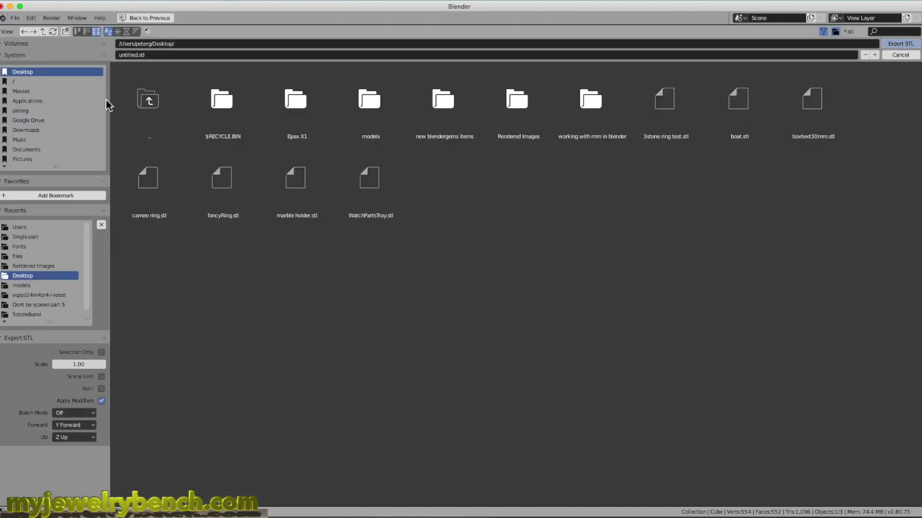
{"action": "double_click", "coordinate": [367, 105]}
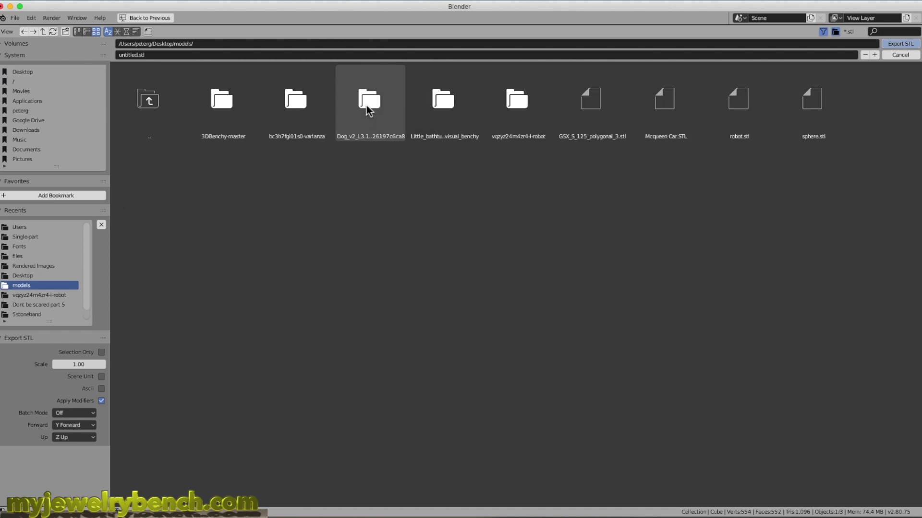
{"action": "left_click", "coordinate": [102, 353]}
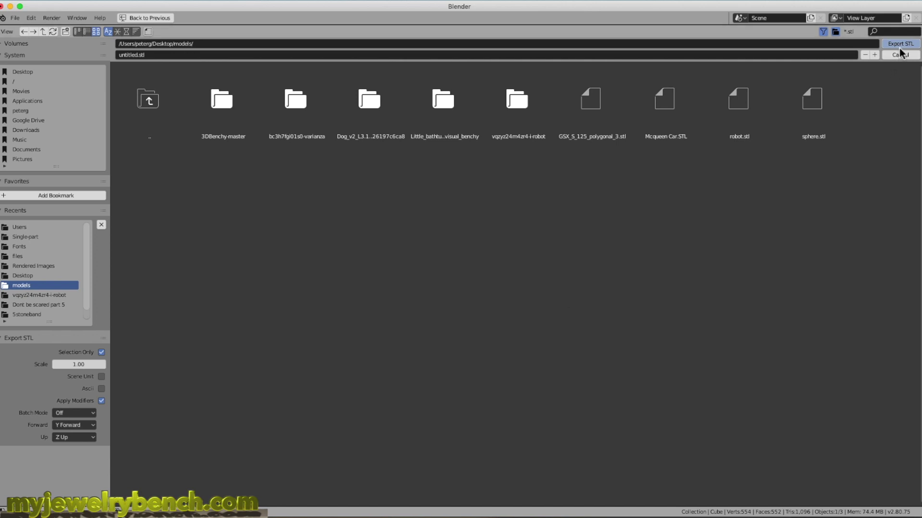
Step: Name the file testobject.stl and write the STL export
{"action": "left_click", "coordinate": [119, 56]}
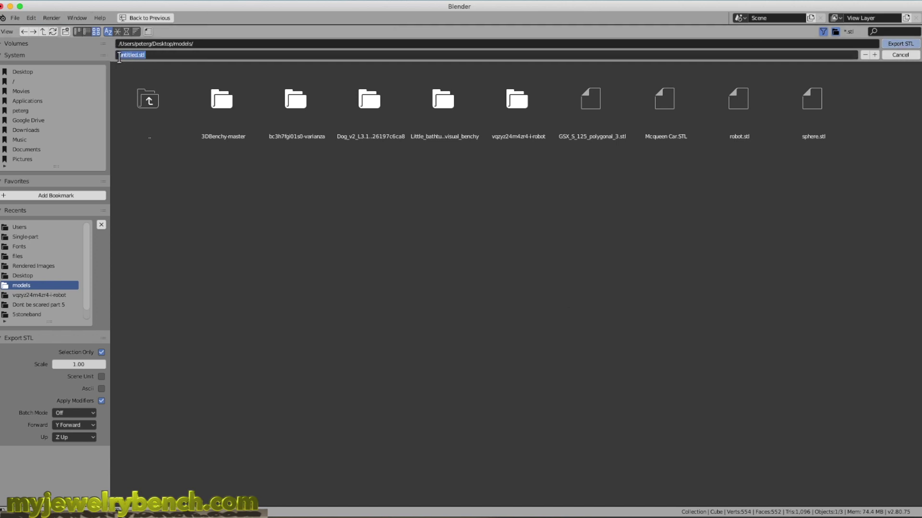
{"action": "key", "text": "BackSpace"}
{"action": "key", "text": "Return"}
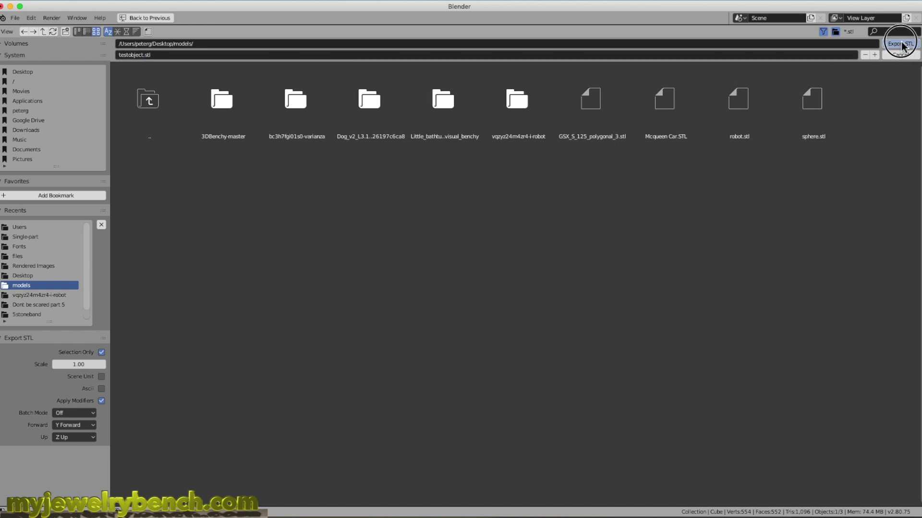
{"action": "left_click", "coordinate": [900, 44]}
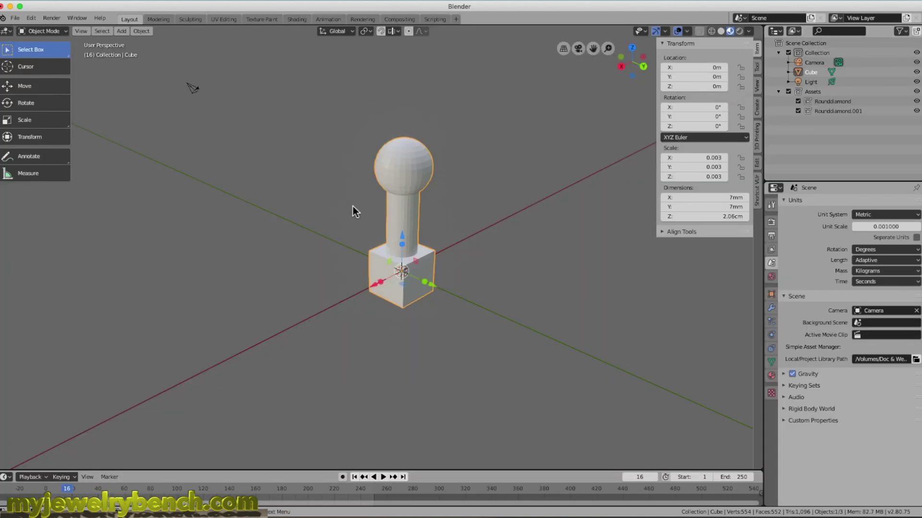
Step: Minimize Blender and load testobject.stl from the models folder into ChiTuBox
{"action": "left_click", "coordinate": [10, 6]}
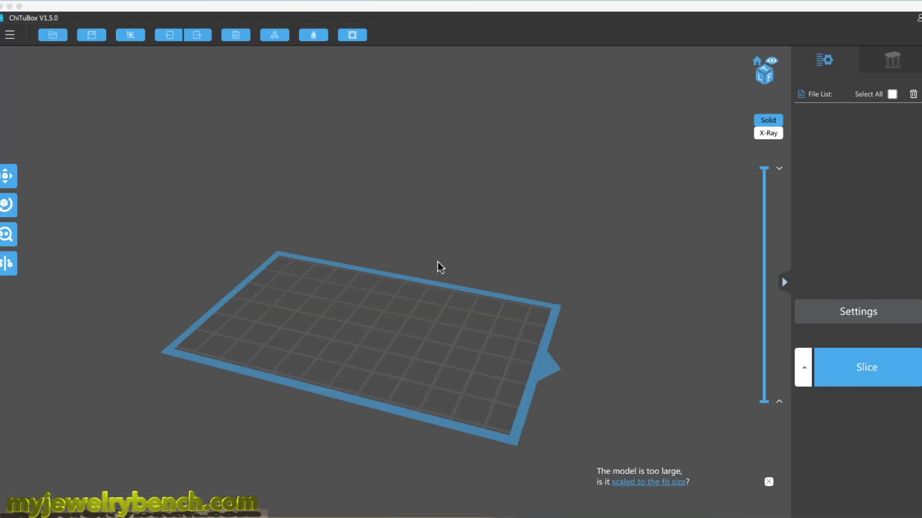
{"action": "left_click_drag", "start_coordinate": [335, 318], "coordinate": [403, 330]}
{"action": "left_click", "coordinate": [10, 35]}
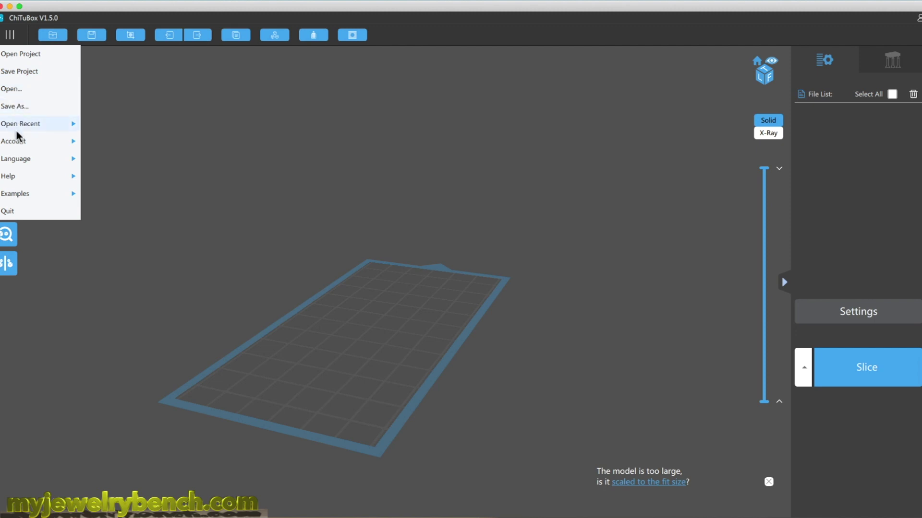
{"action": "left_click", "coordinate": [19, 93]}
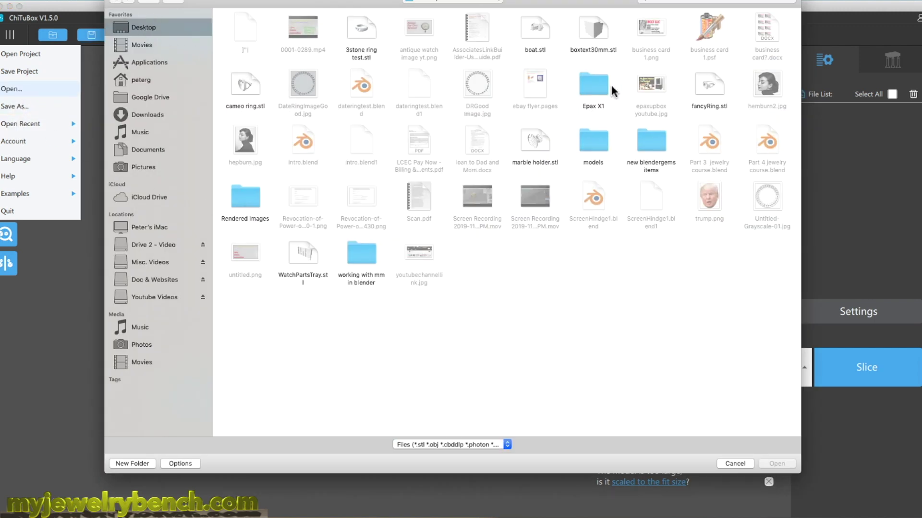
{"action": "left_click", "coordinate": [589, 139]}
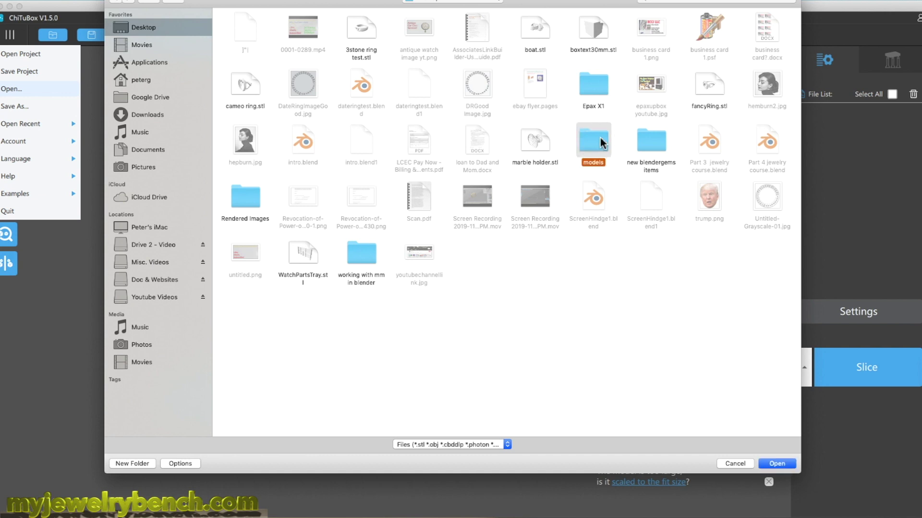
{"action": "double_click", "coordinate": [593, 140]}
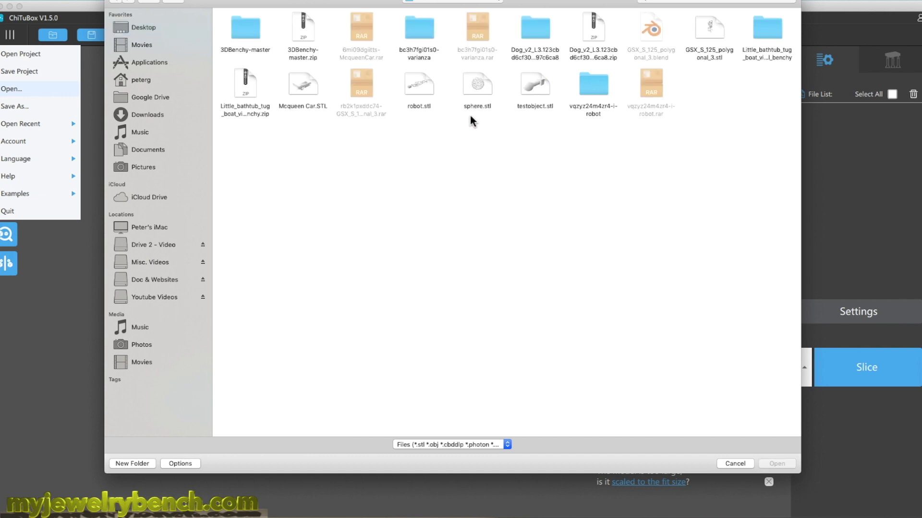
{"action": "left_click", "coordinate": [535, 88]}
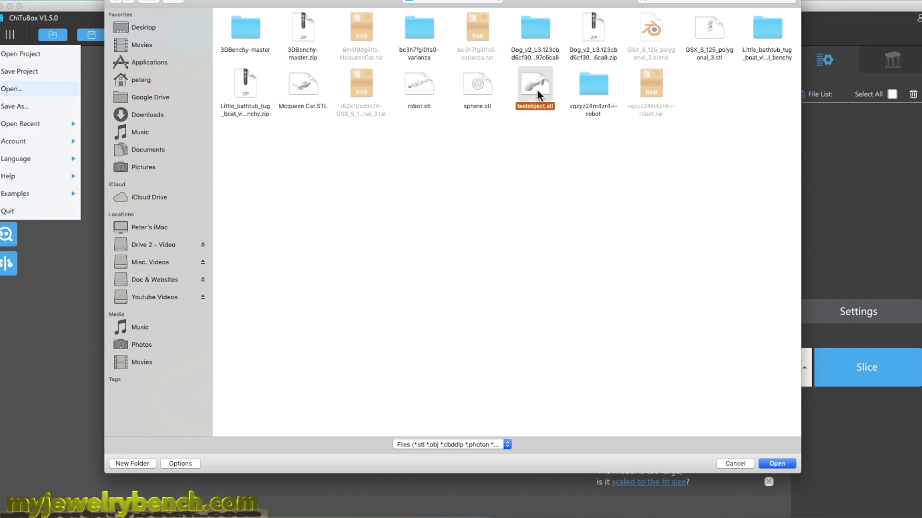
{"action": "left_click", "coordinate": [783, 463]}
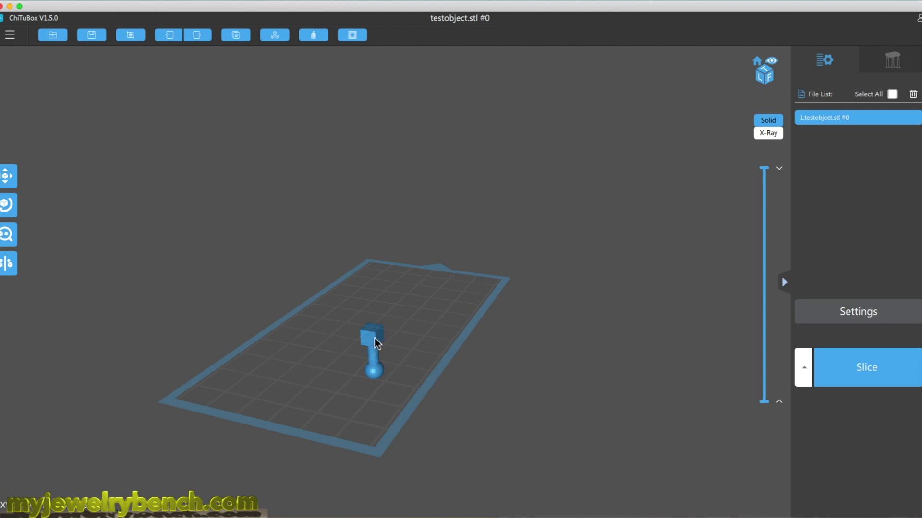
{"action": "left_click_drag", "start_coordinate": [365, 344], "coordinate": [372, 197]}
{"action": "left_click_drag", "start_coordinate": [340, 352], "coordinate": [394, 341]}
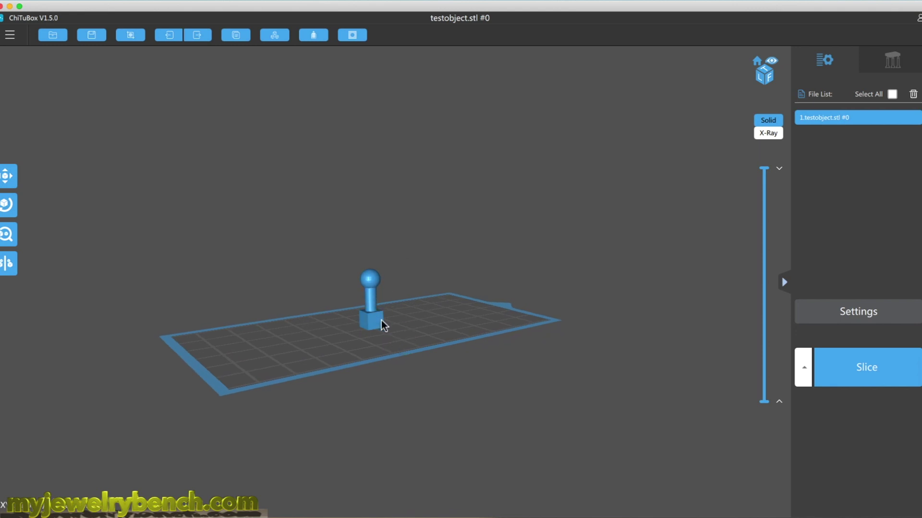
{"action": "left_click_drag", "start_coordinate": [374, 332], "coordinate": [374, 332]}
{"action": "scroll", "coordinate": [275, 319], "scroll_direction": "up", "scroll_amount": 5}
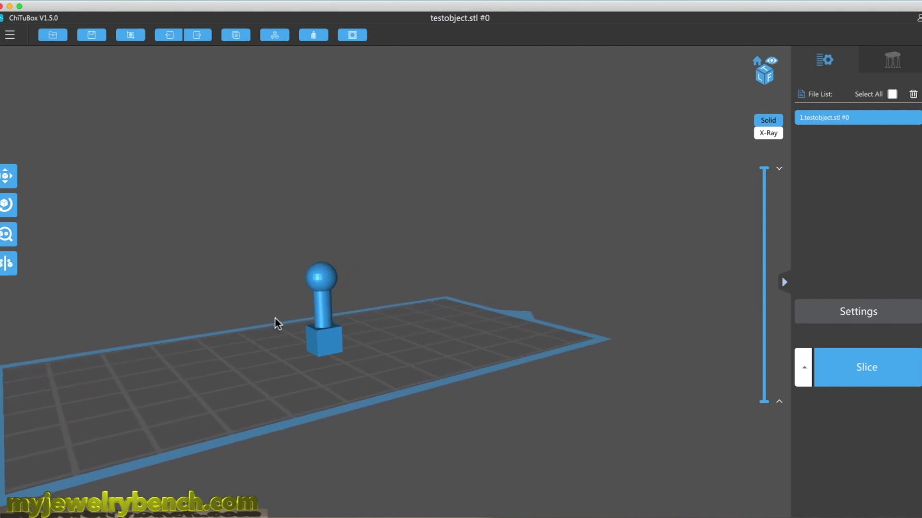
{"action": "left_click_drag", "start_coordinate": [334, 328], "coordinate": [330, 318]}
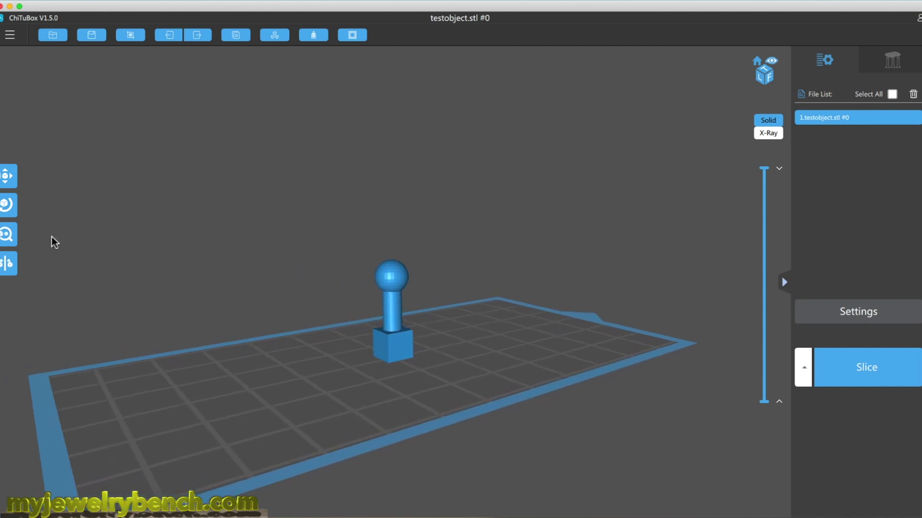
{"action": "left_click", "coordinate": [6, 211]}
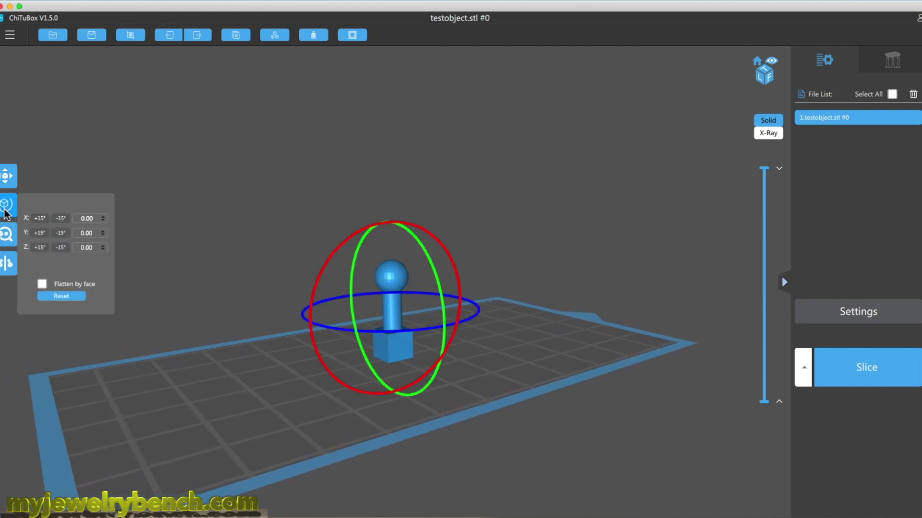
Step: Show ChiTuBox's scale panel with the model at 7.00 × 7.00 × 20.62 mm, 100%
{"action": "left_click", "coordinate": [7, 237]}
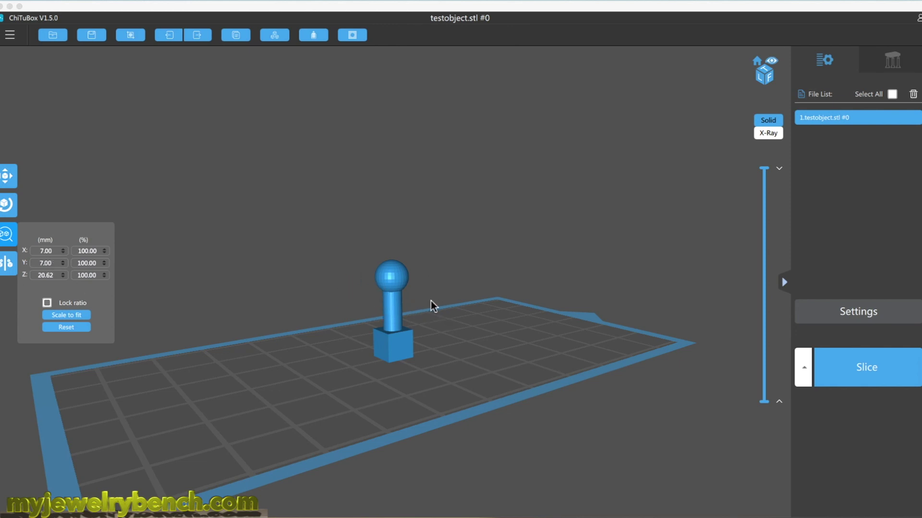
{"action": "mouse_move", "coordinate": [428, 311]}
{"action": "left_mouse_down"}
{"action": "mouse_move", "coordinate": [418, 247]}
{"action": "mouse_move", "coordinate": [426, 230]}
{"action": "mouse_move", "coordinate": [422, 300]}
{"action": "mouse_move", "coordinate": [423, 289]}
{"action": "mouse_move", "coordinate": [387, 304]}
{"action": "mouse_move", "coordinate": [433, 310]}
{"action": "left_mouse_up"}
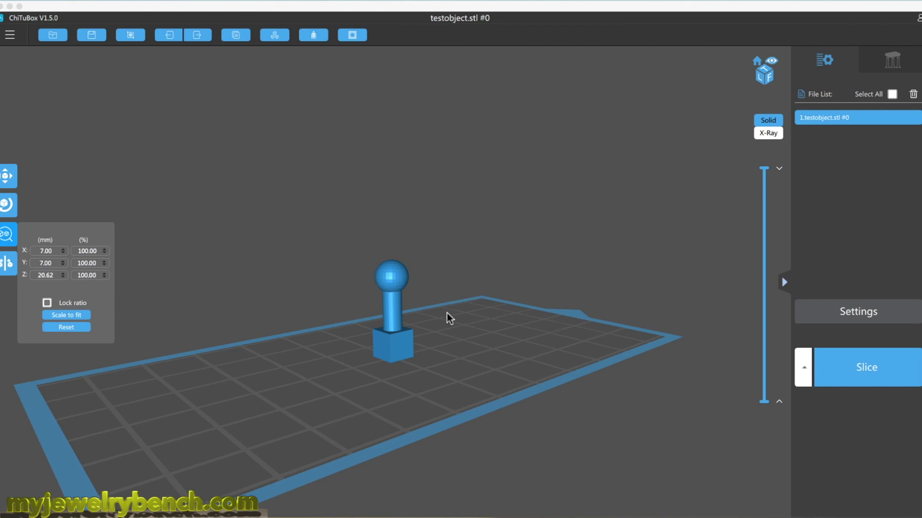
{"action": "left_click", "coordinate": [40, 253]}
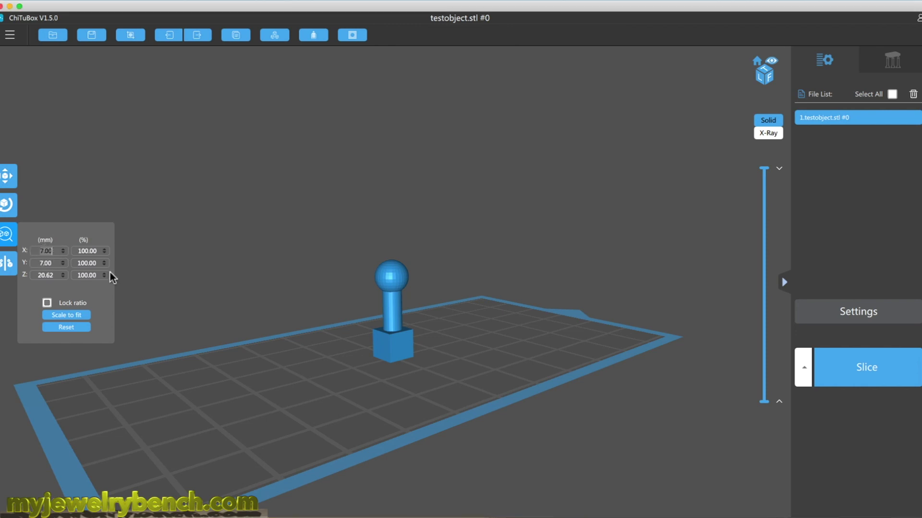
{"action": "type", "text": "70"}
{"action": "key", "text": "Return"}
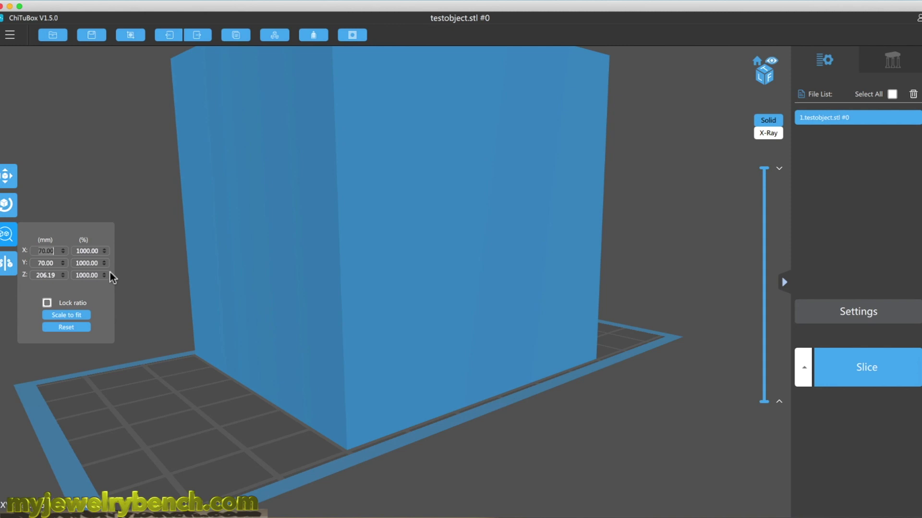
{"action": "scroll", "coordinate": [219, 333], "scroll_direction": "down", "scroll_amount": 5}
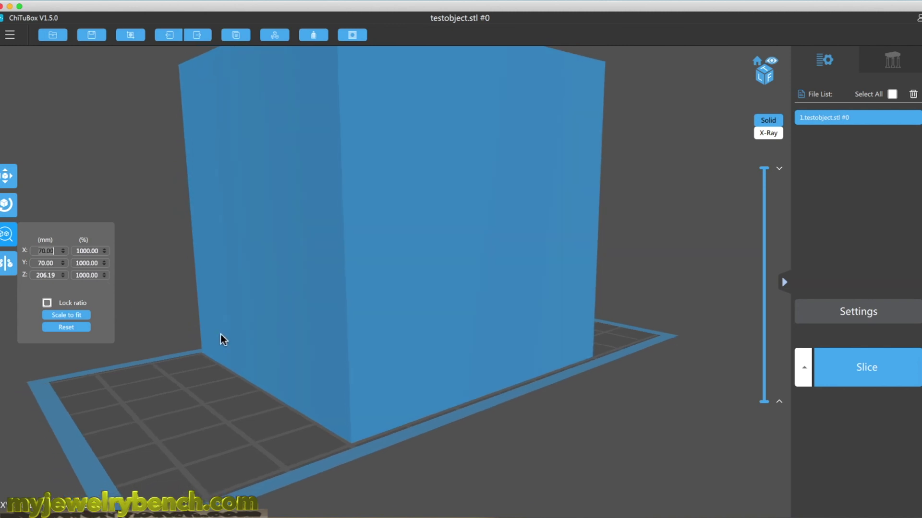
{"action": "scroll", "coordinate": [221, 334], "scroll_direction": "down", "scroll_amount": 3}
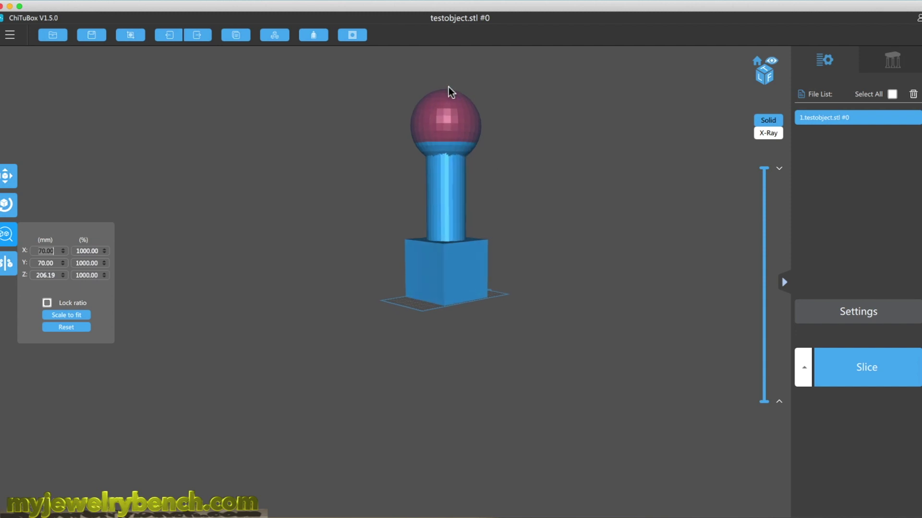
{"action": "scroll", "coordinate": [448, 89], "scroll_direction": "up", "scroll_amount": 6}
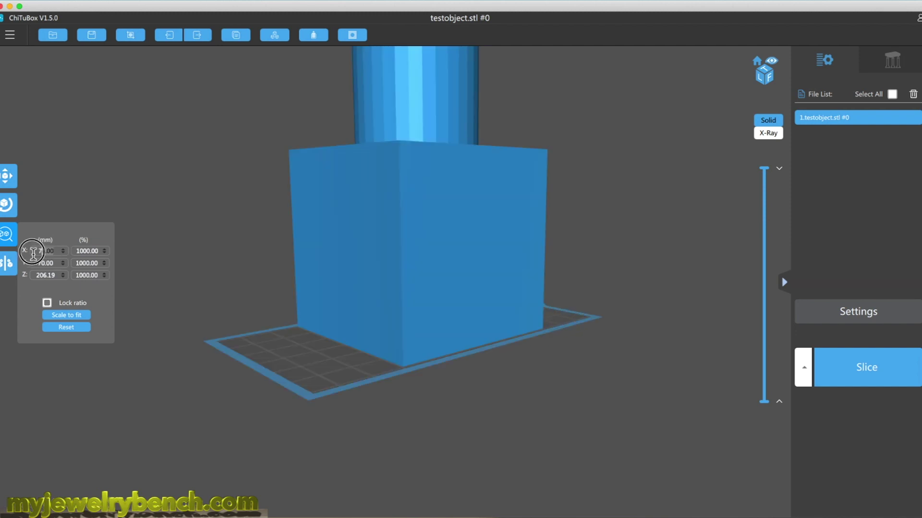
{"action": "type", "text": "7"}
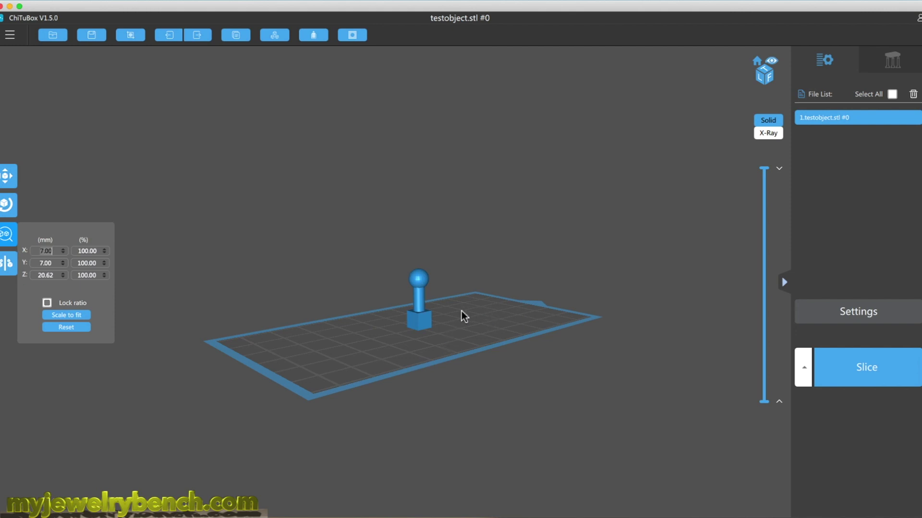
{"action": "scroll", "coordinate": [442, 312], "scroll_direction": "up", "scroll_amount": 5}
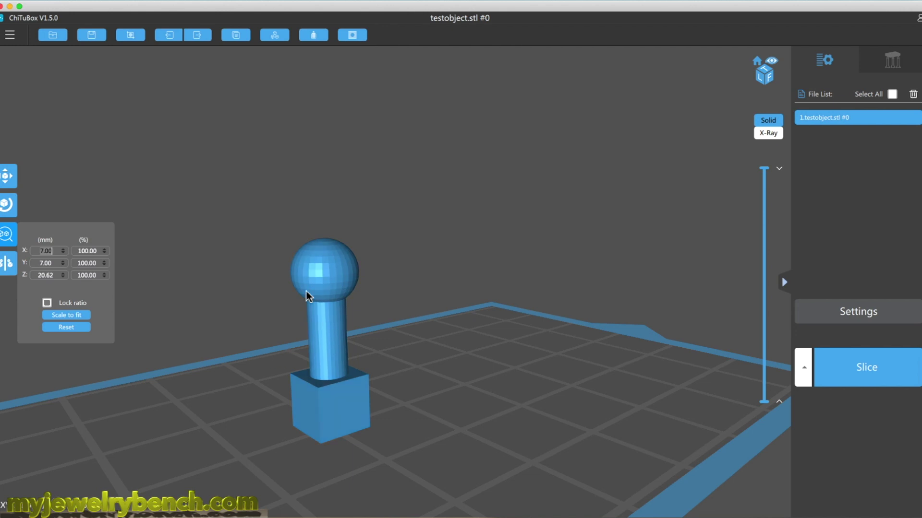
Step: Try a single manual support on the column, then remove all supports
{"action": "left_click", "coordinate": [891, 62]}
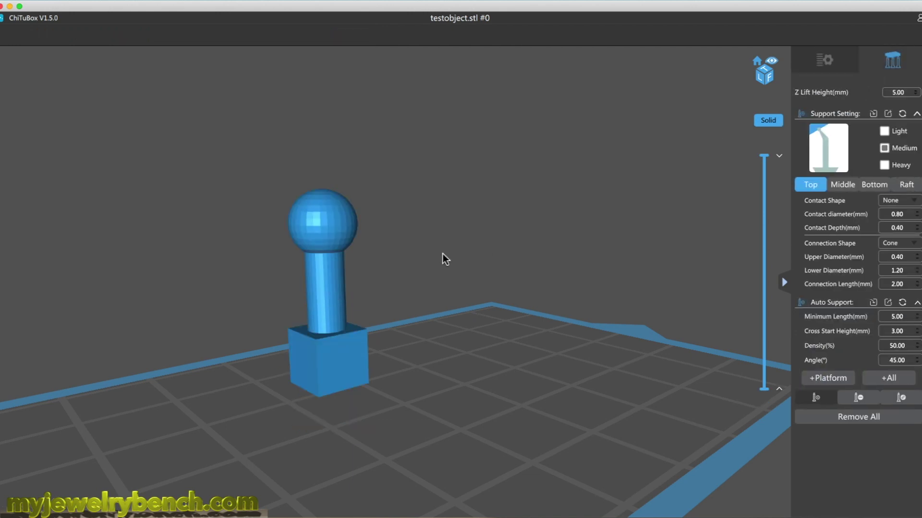
{"action": "left_click", "coordinate": [333, 265]}
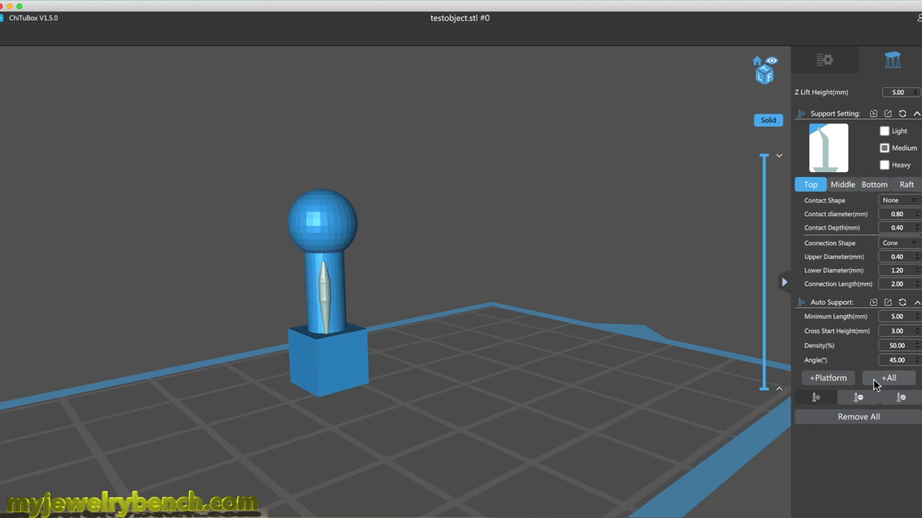
{"action": "left_click", "coordinate": [863, 413]}
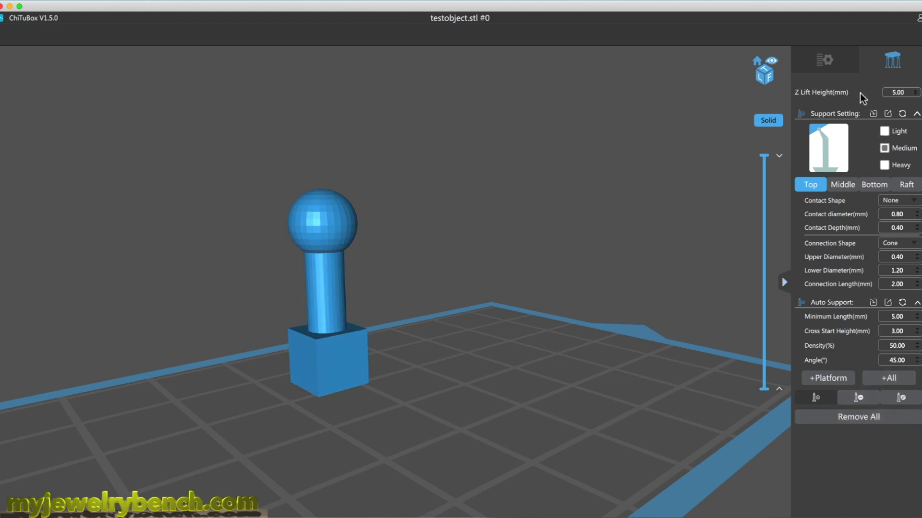
{"action": "left_click", "coordinate": [824, 60]}
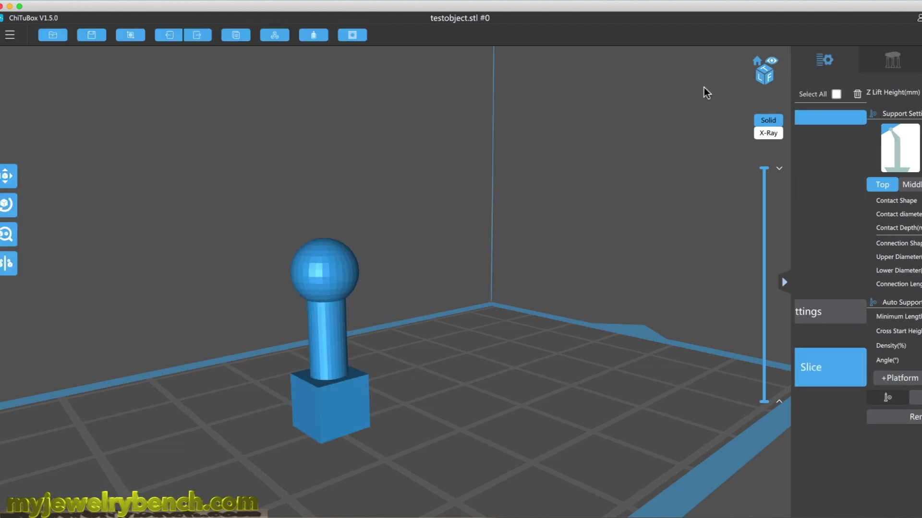
Step: Tilt the model diagonally with the rotation ring and bring up the support settings
{"action": "left_click", "coordinate": [7, 233]}
{"action": "left_click", "coordinate": [7, 204]}
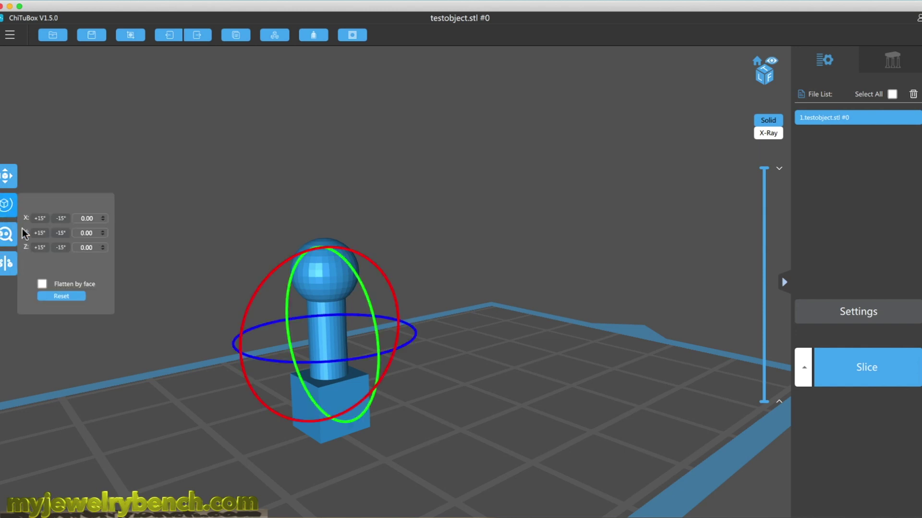
{"action": "left_click_drag", "start_coordinate": [277, 281], "coordinate": [250, 267]}
{"action": "left_click", "coordinate": [8, 212]}
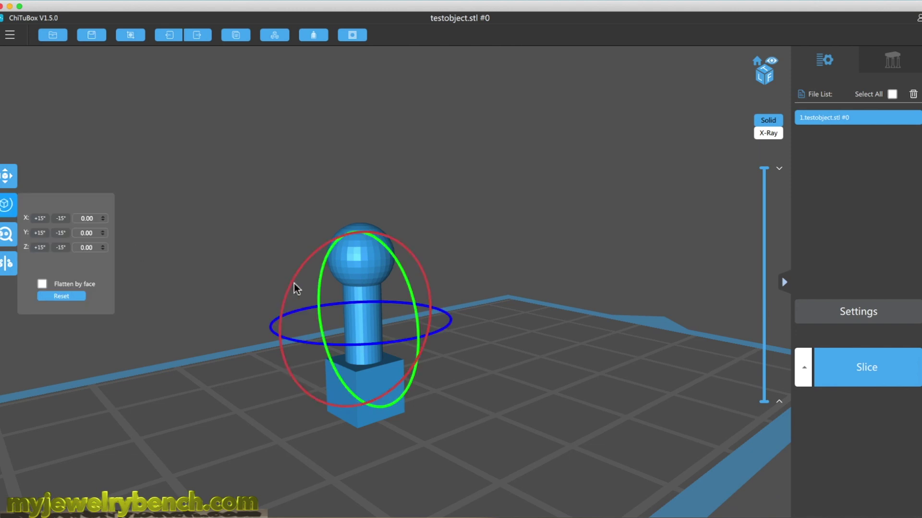
{"action": "left_click_drag", "start_coordinate": [292, 285], "coordinate": [284, 315]}
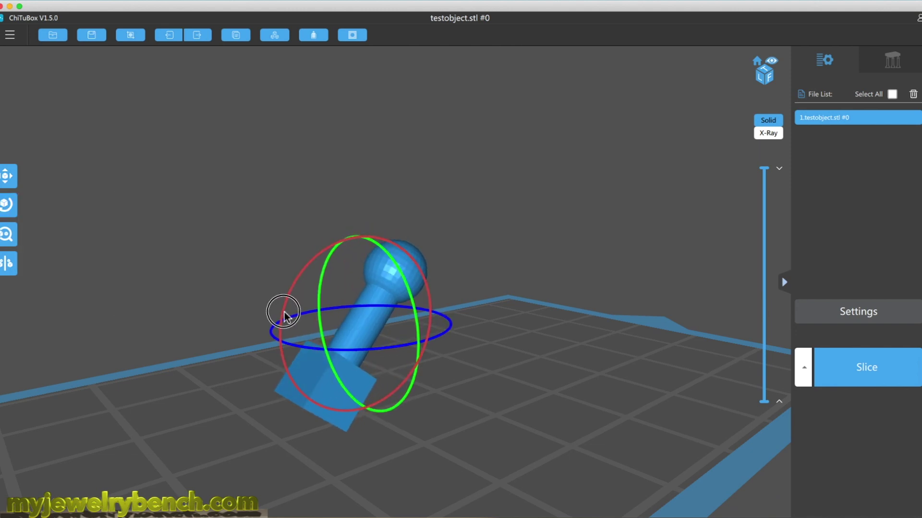
{"action": "left_click", "coordinate": [886, 61]}
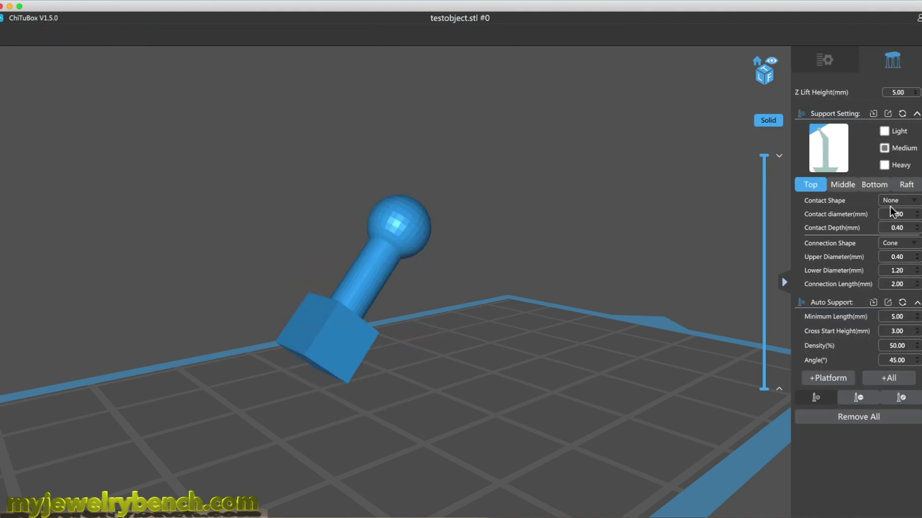
Step: Auto-generate supports for the whole tilted model with +All and inspect them
{"action": "left_click", "coordinate": [887, 377]}
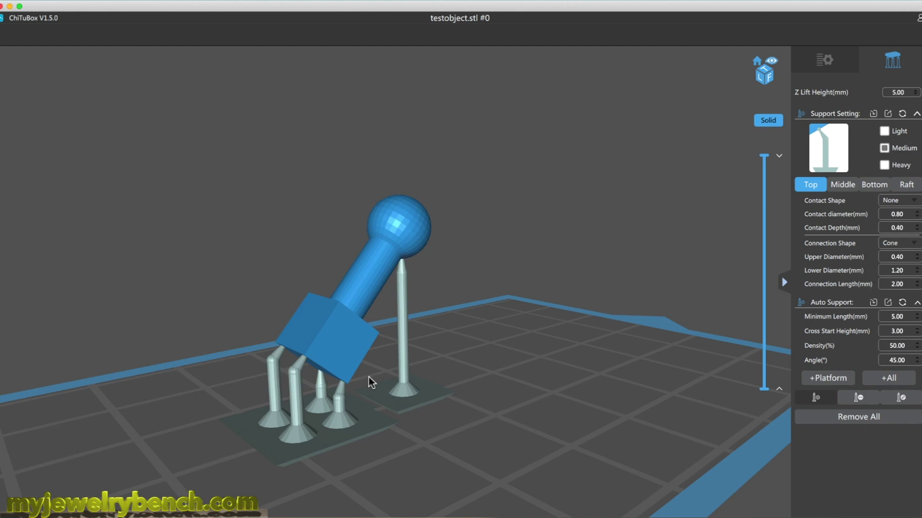
{"action": "left_click_drag", "start_coordinate": [373, 378], "coordinate": [358, 325]}
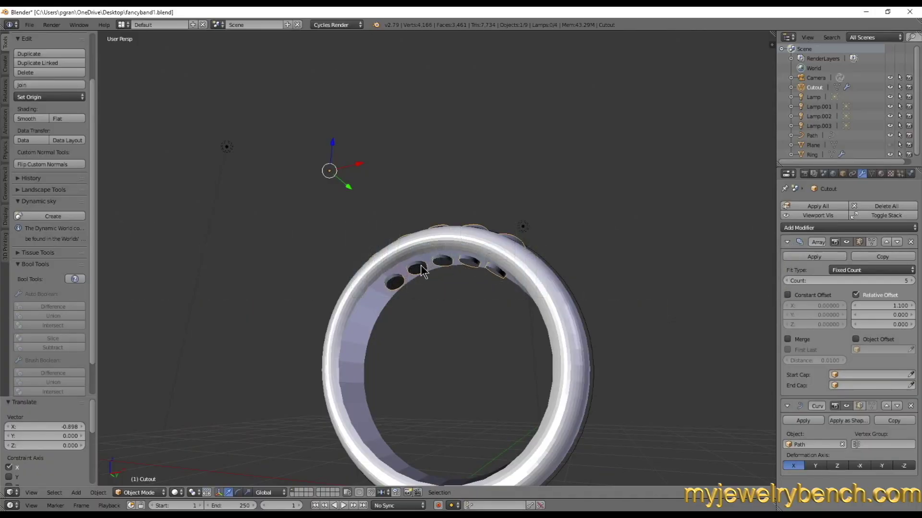
Step: Orbit the view around the fancyband1 ring to inspect its cutouts
{"action": "middle_click_drag", "start_coordinate": [403, 285], "coordinate": [471, 317]}
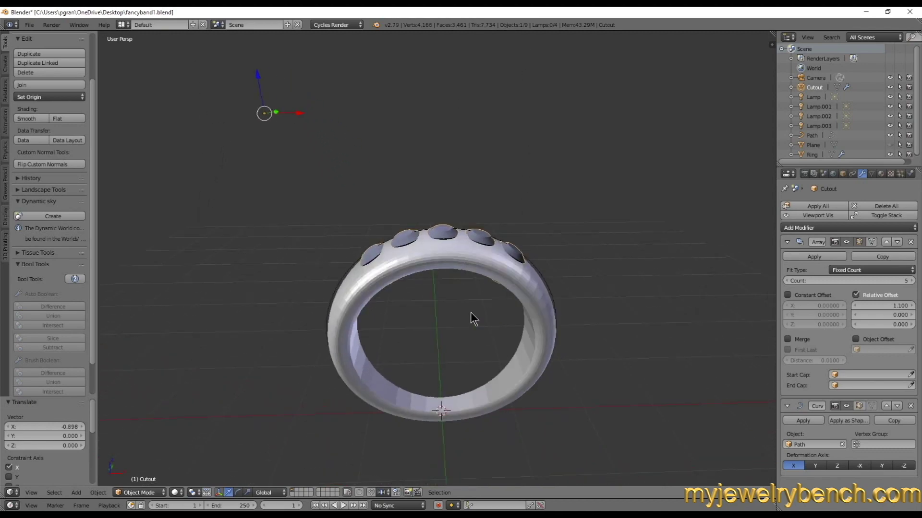